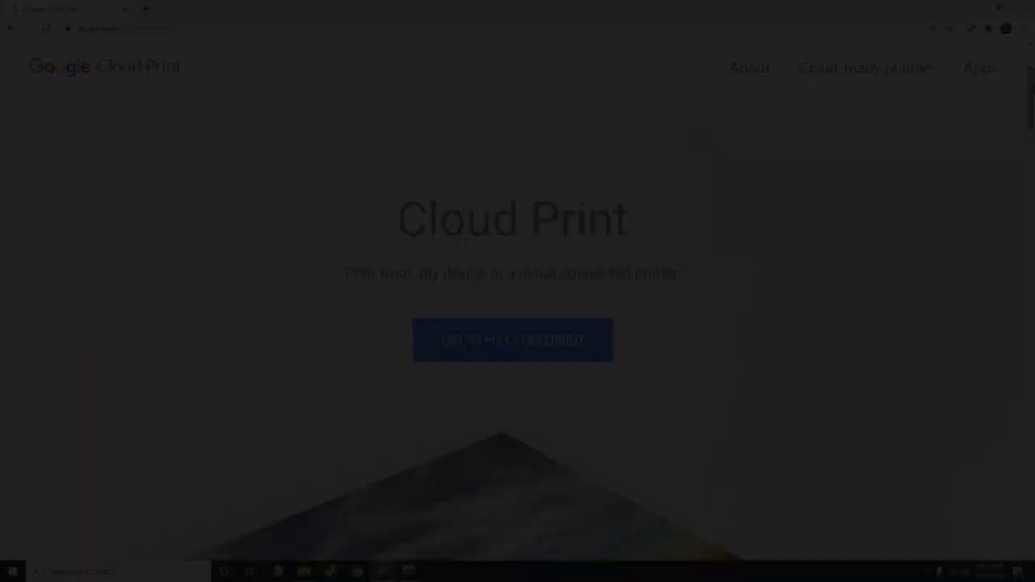
Step: Read the Print from Chrome help page and follow Cloud Print's migration options link
left_click_drag(1029, 76, 1030, 439)
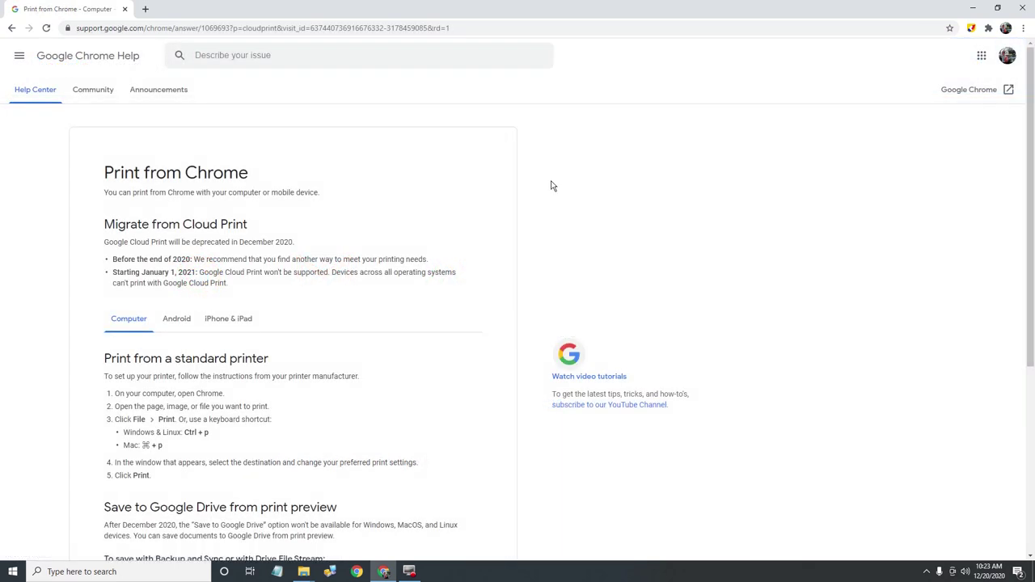
scroll(563, 205, "down", 3)
scroll(565, 209, "up", 3)
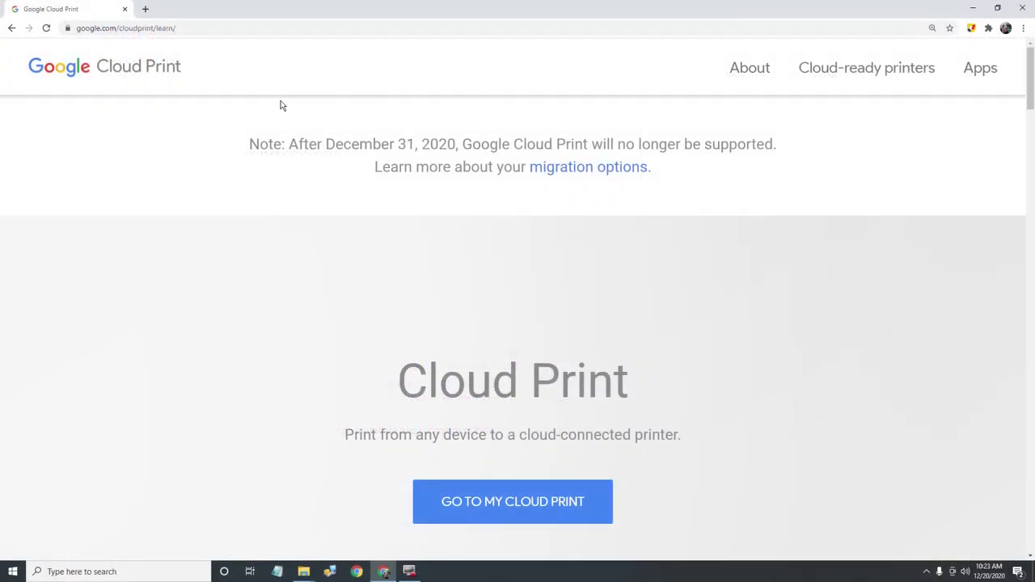
left_click(223, 121)
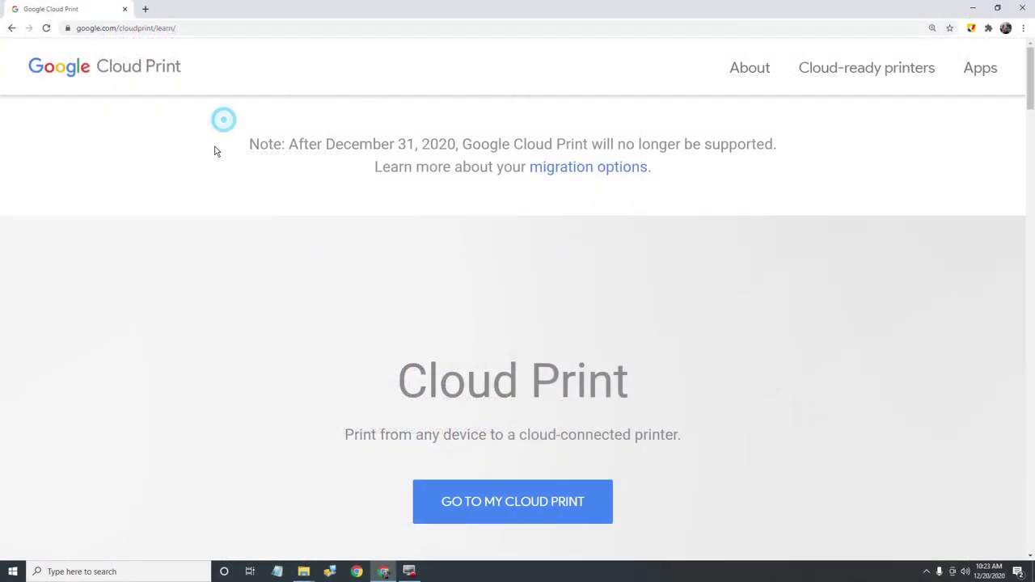
left_click(573, 168)
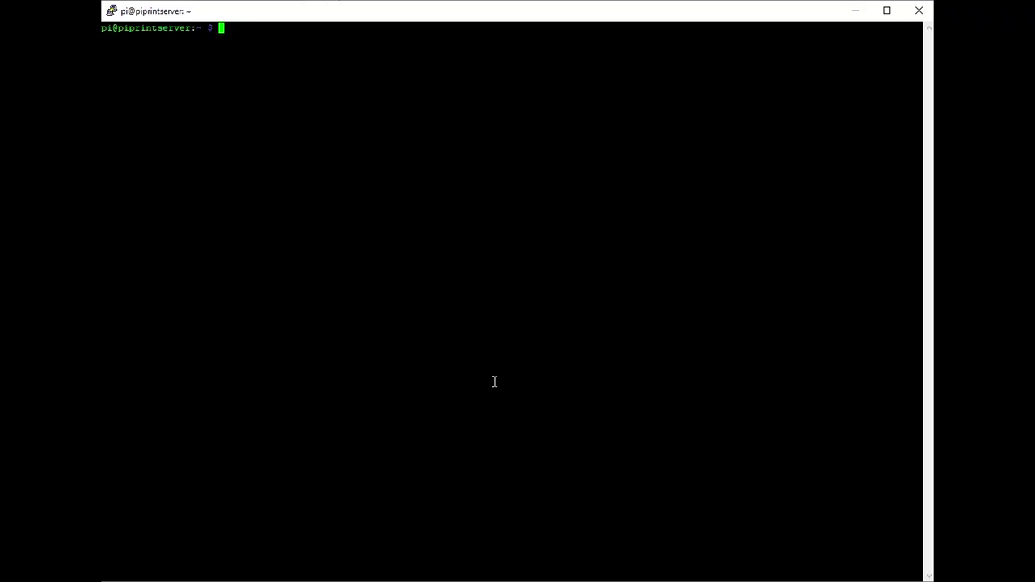
Step: Run sudo apt-get install cups on the Pi, which reports it is already the newest version
type("sudo apt-get insta")
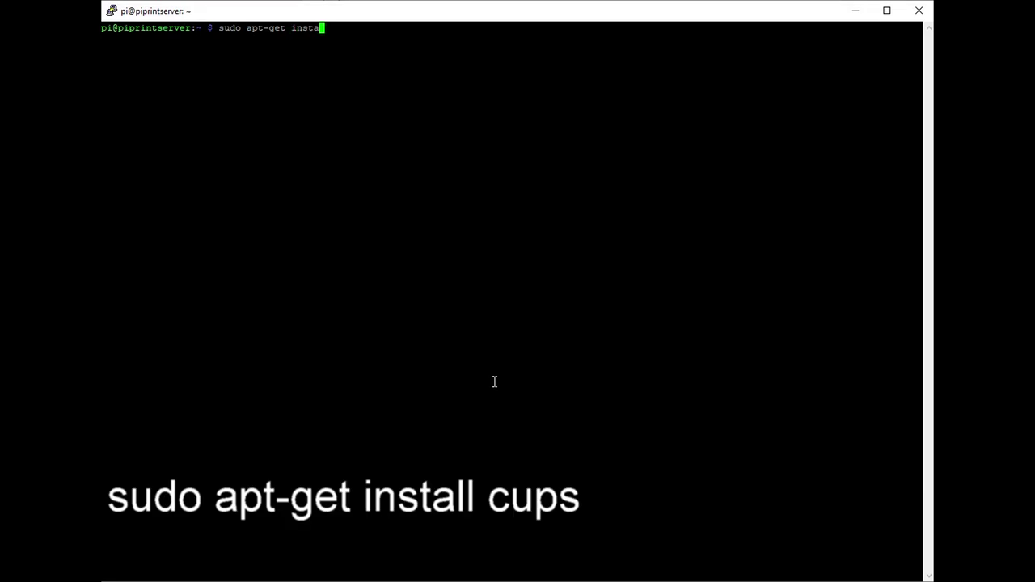
type("ll cups")
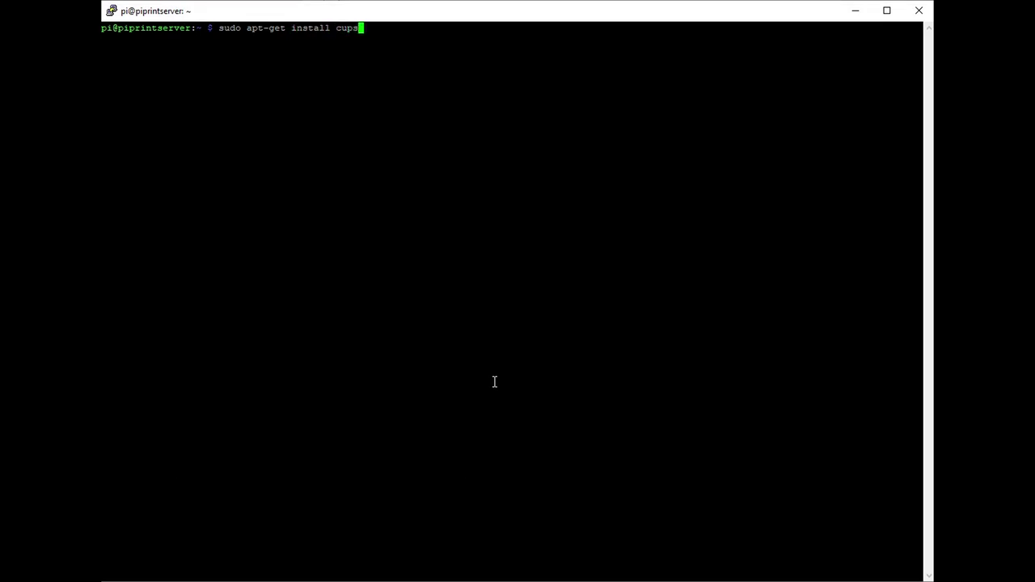
key("Return")
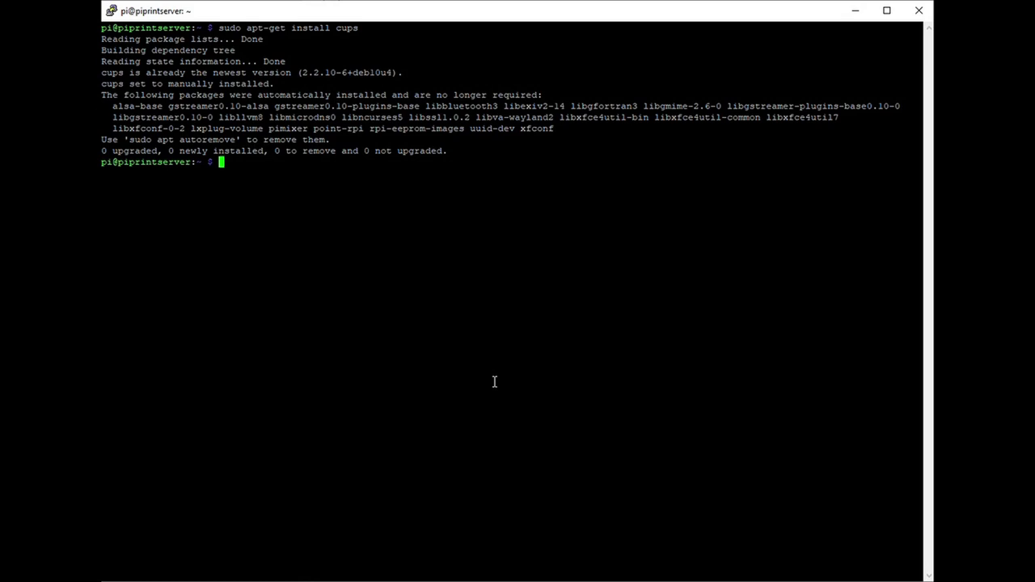
Step: Add the pi user to the lpadmin group and enable remote CUPS access with cupsctl --remote-any
type("sudo ")
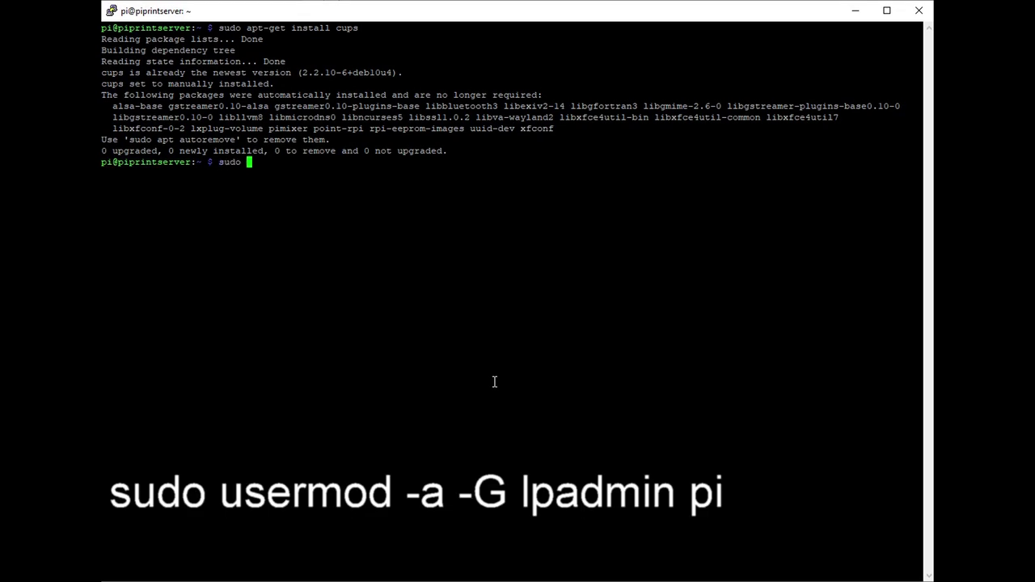
type("use")
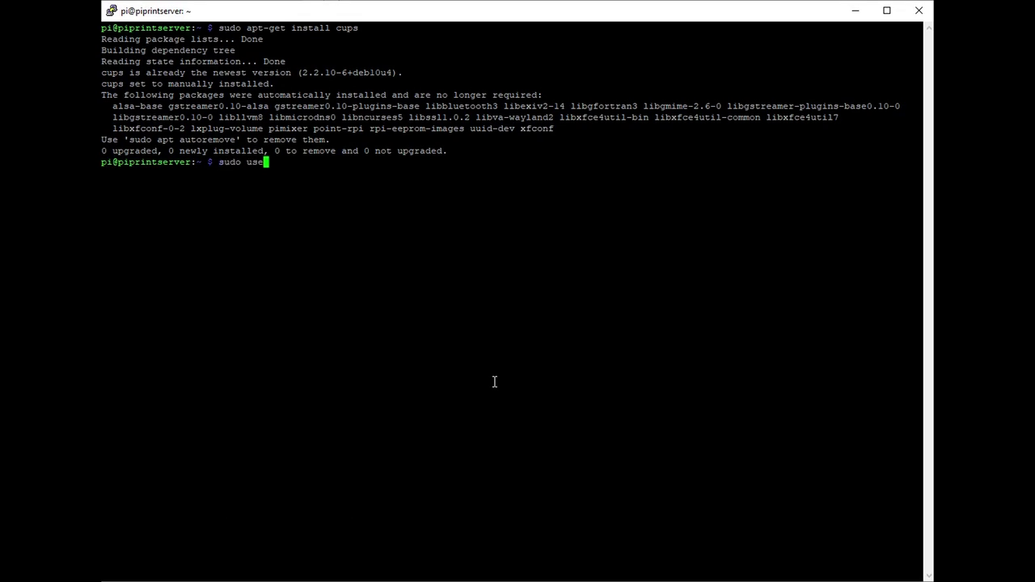
type("rmod -a -G lpadmin pi")
key("Return")
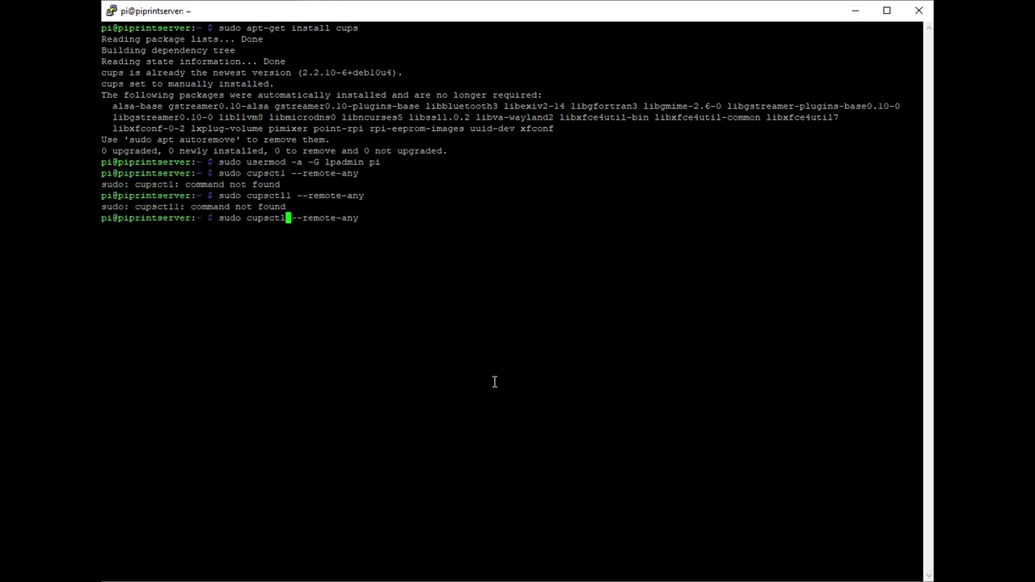
key("Return")
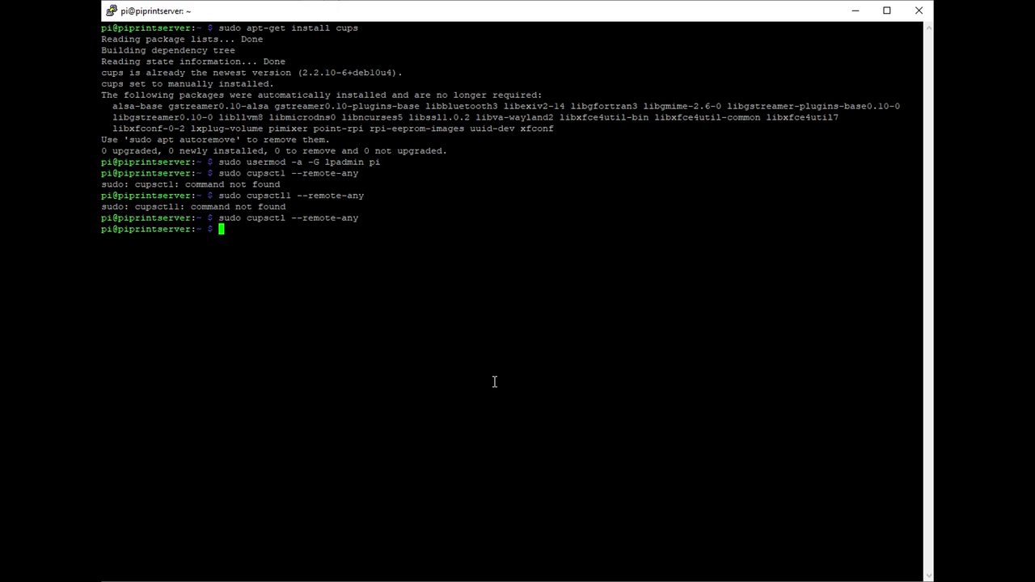
Step: Restart the CUPS service and display the Pi's IP address, 192.168.1.101
type("sudo ")
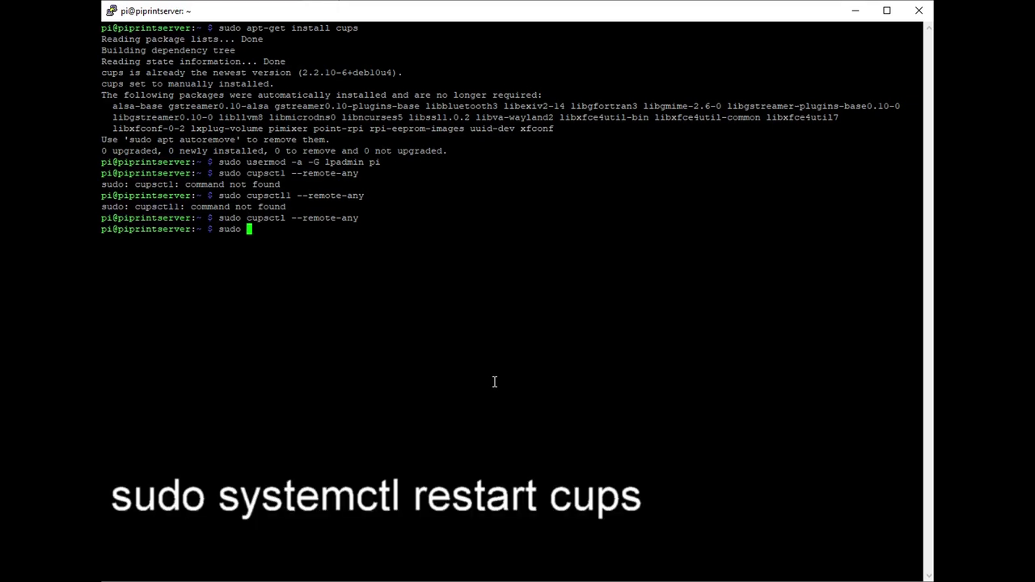
type("system")
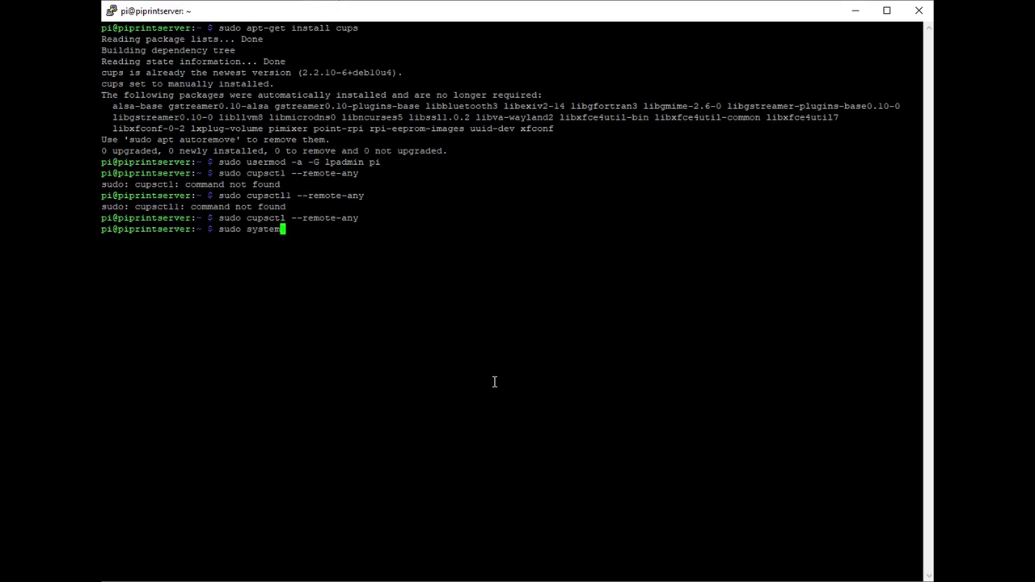
type("ctl restart cups")
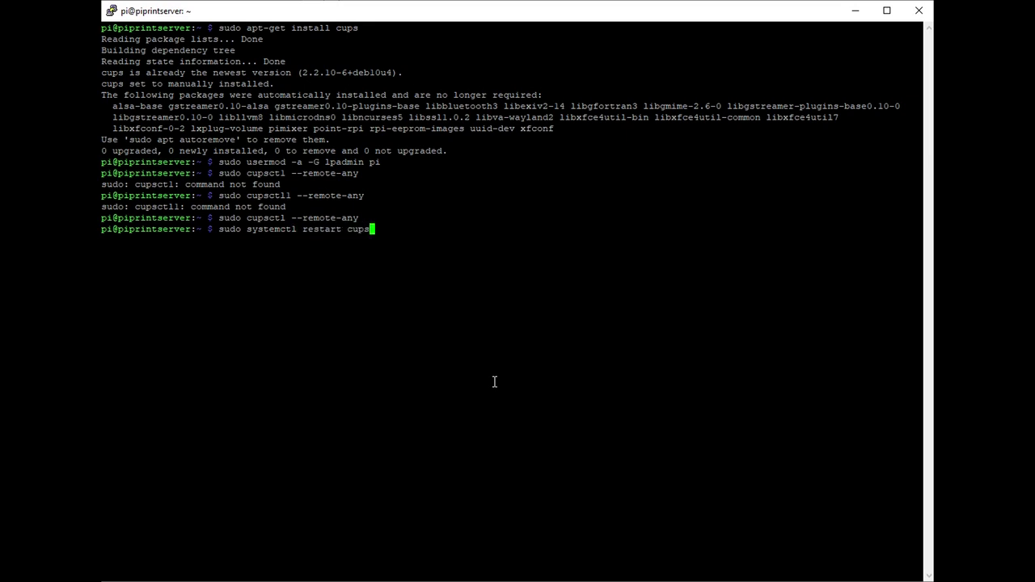
key("Return")
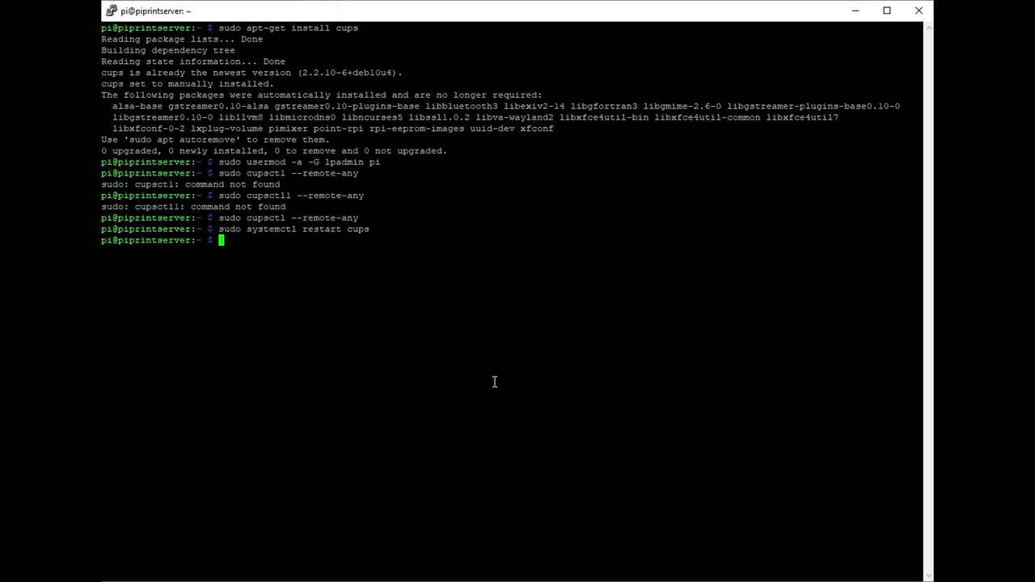
type("hostna")
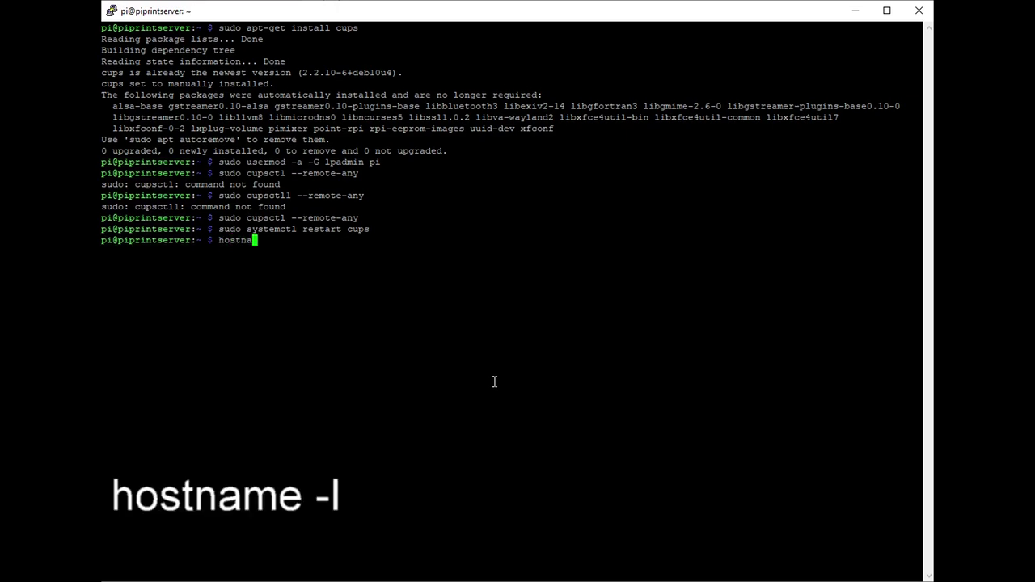
type("me -I")
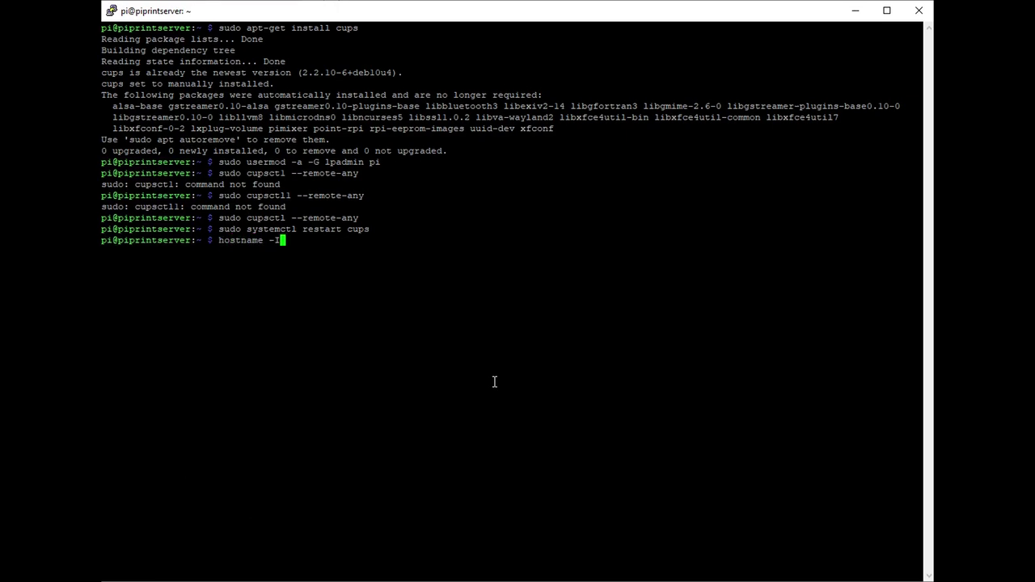
key("Return")
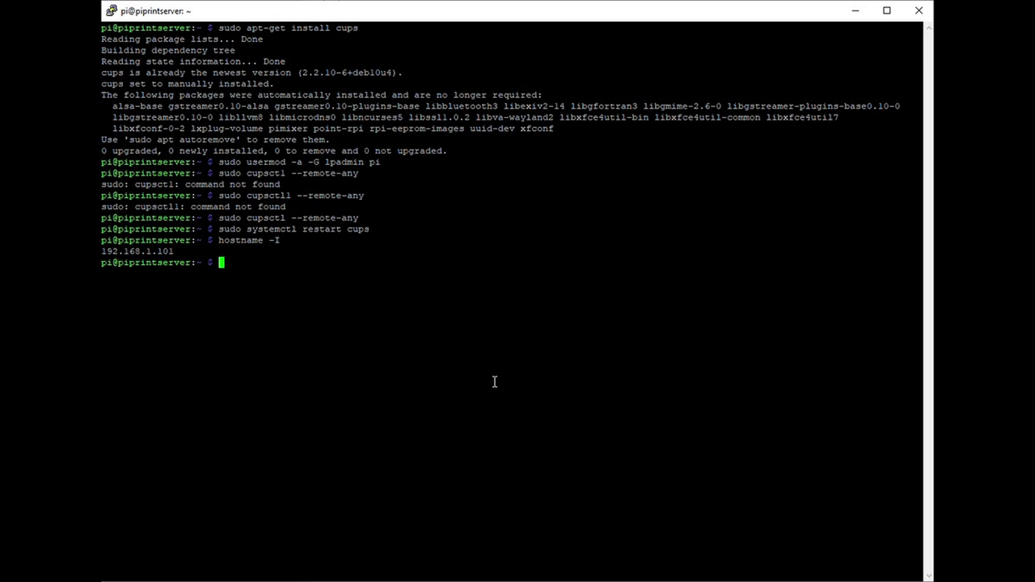
Step: Install Samba with sudo apt-get install samba, confirming with Y, then enter the smb.conf nano command
type("sud")
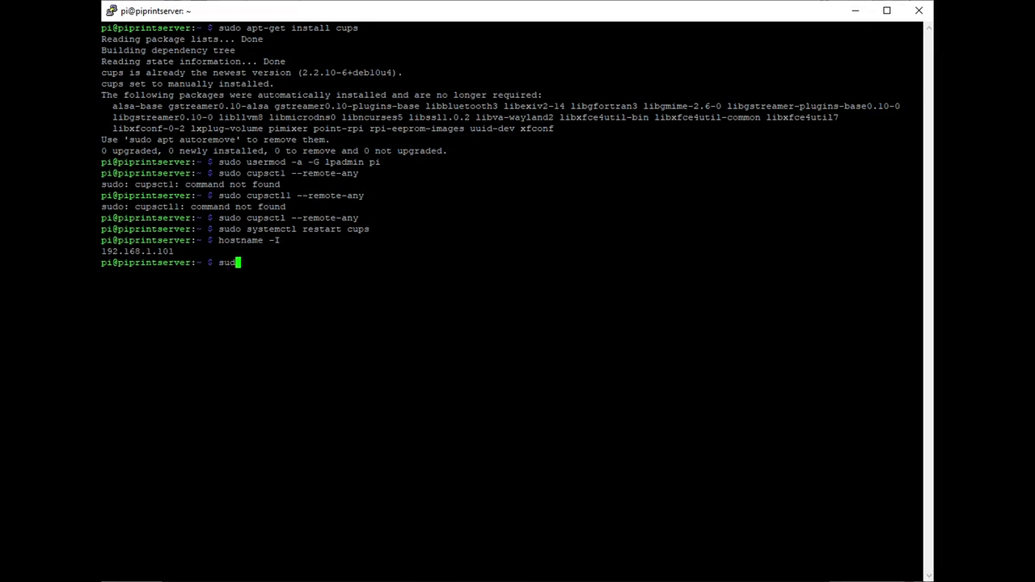
type("o apt-get install samba")
key("Return")
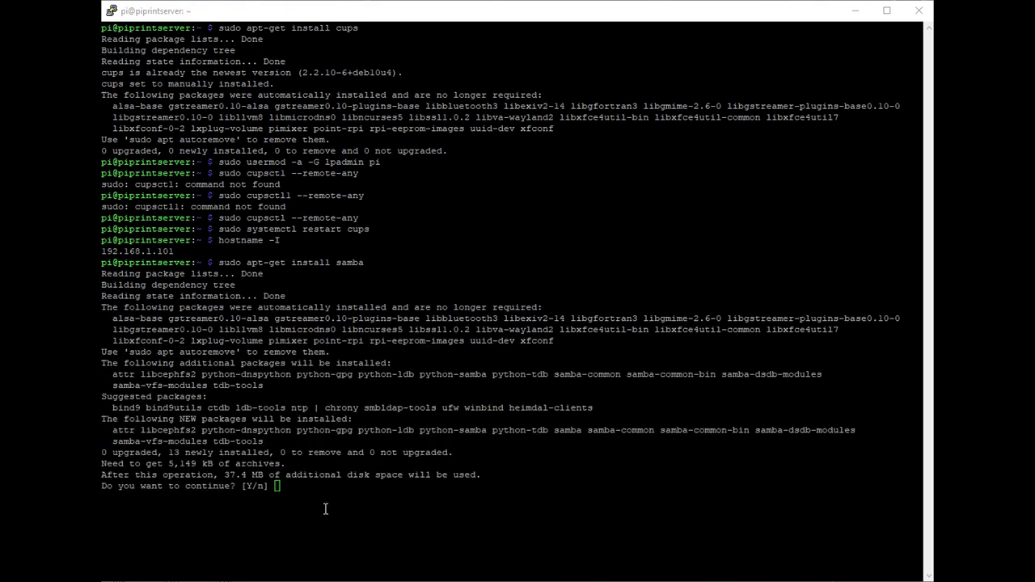
left_click(361, 514)
type("y")
key("Return")
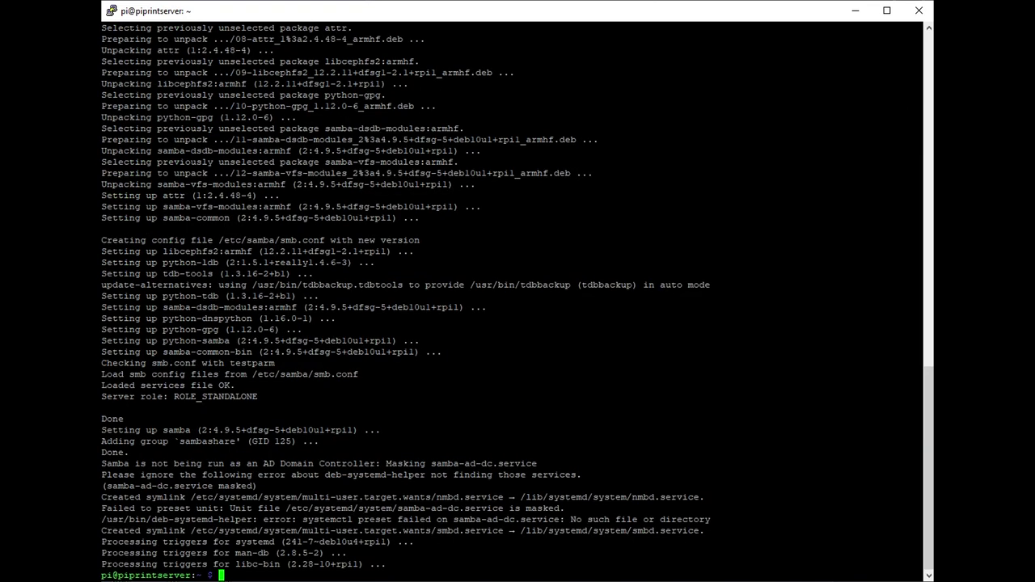
type("sudo nano ")
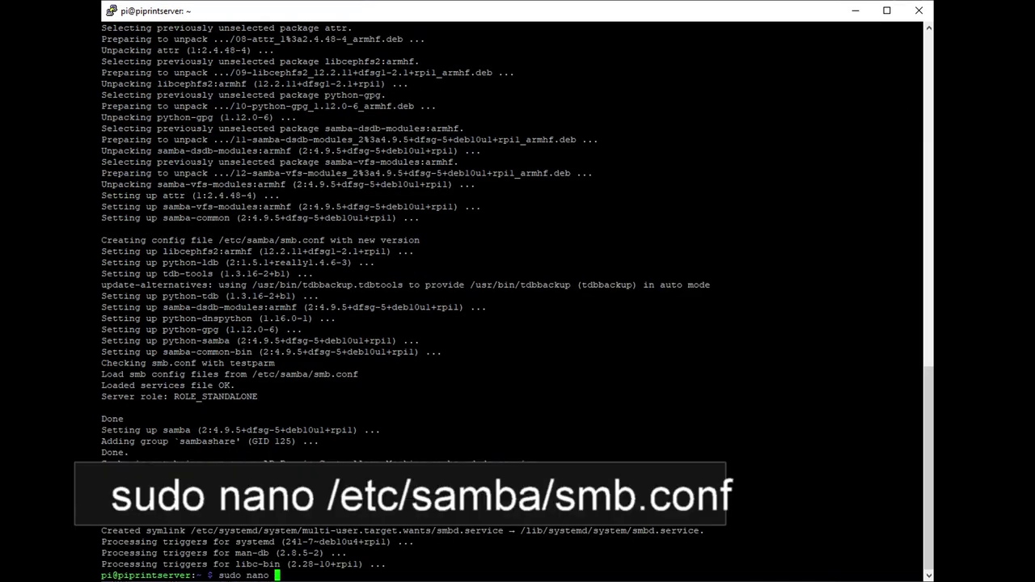
type("/etc/samba")
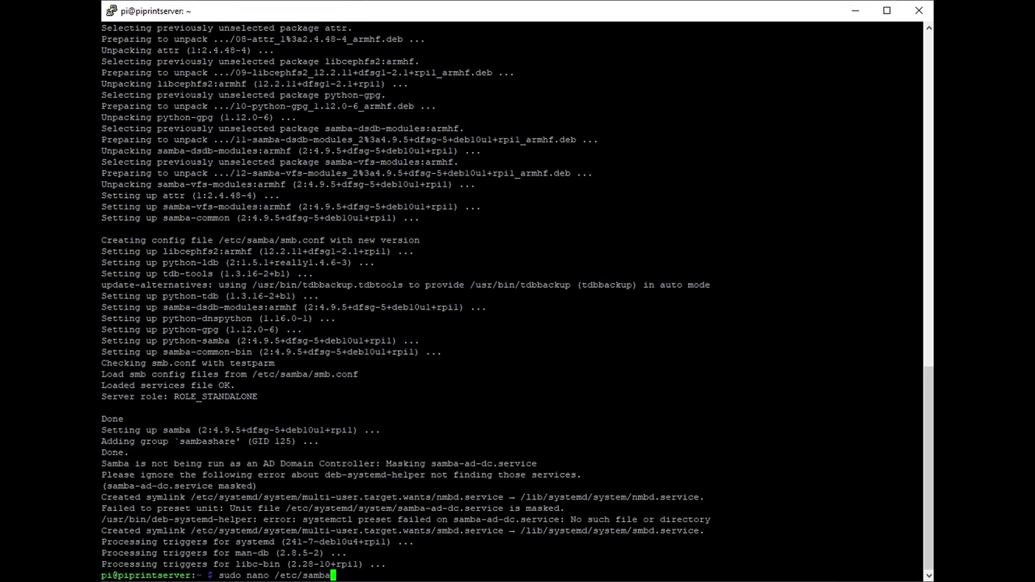
type("/smb.conf")
Step: In smb.conf, set guest ok to yes under [printers] and read only to no under [print$]
key("Return")
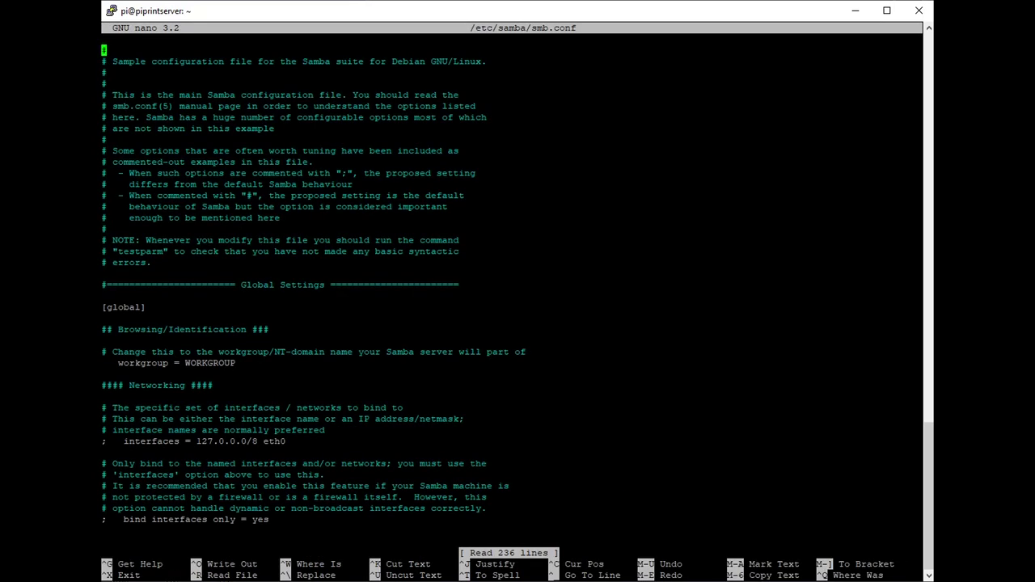
key("Down")
key("Down")
key("Down")
key("Down")
key("Down")
key("Down")
key("Down")
key("Down")
key("Down")
key("Down")
key("Down")
key("Down")
key("Down")
key("Down")
key("Down")
key("Down")
key("Down")
key("Down")
key("Down")
key("Down")
key("Right")
key("Right")
key("Right")
key("Right")
key("Right")
key("Right")
key("Right")
key("Right")
key("Right")
key("Right")
key("Right")
key("Right")
key("Right")
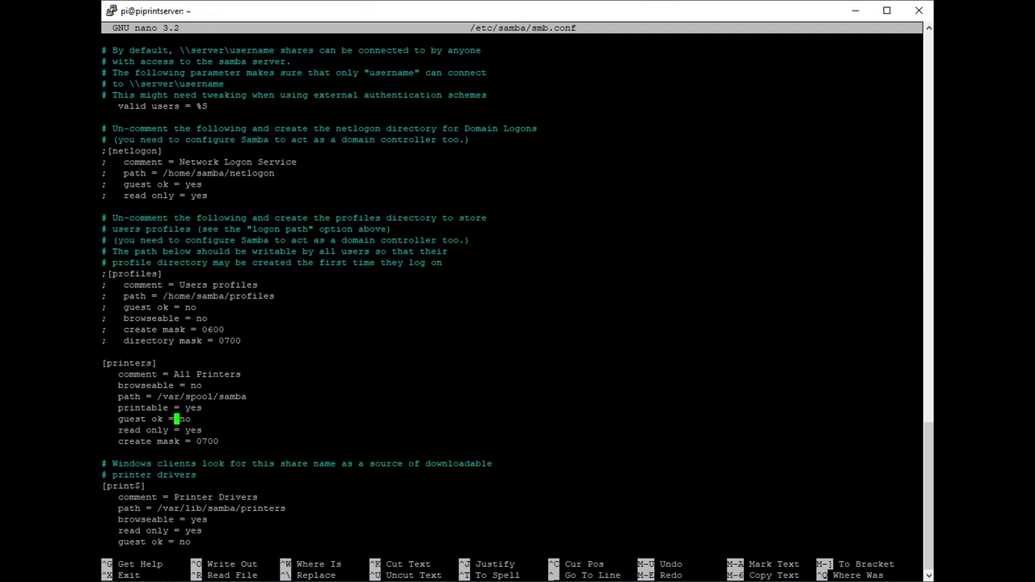
key("Right")
key("Right")
key("Right")
key("BackSpace")
key("BackSpace")
type("yes")
key("Down")
key("Down")
key("Down")
key("Down")
key("Down")
key("Down")
key("Down")
key("Down")
key("Down")
key("Down")
key("Right")
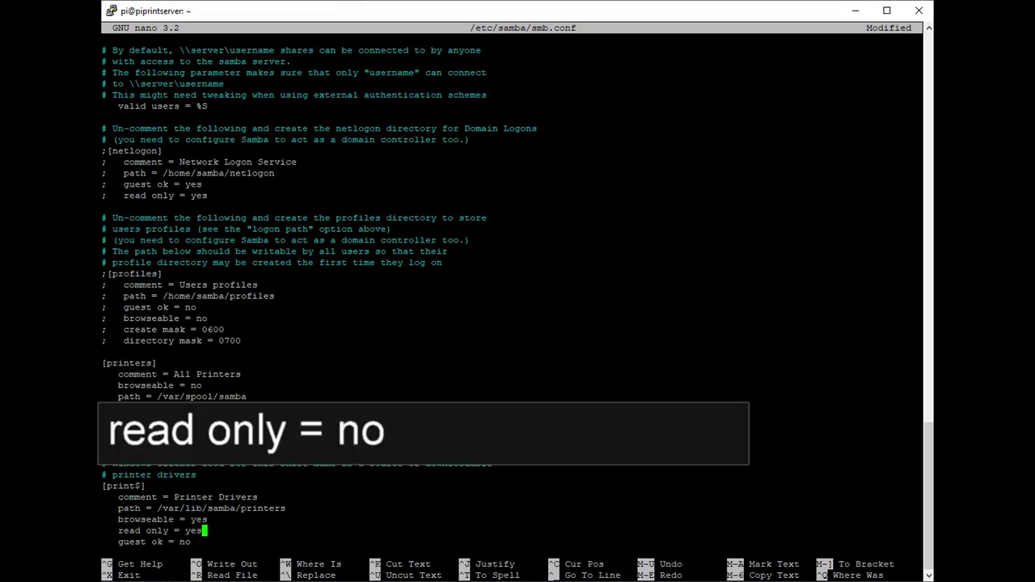
key("BackSpace")
key("BackSpace")
key("BackSpace")
type("no")
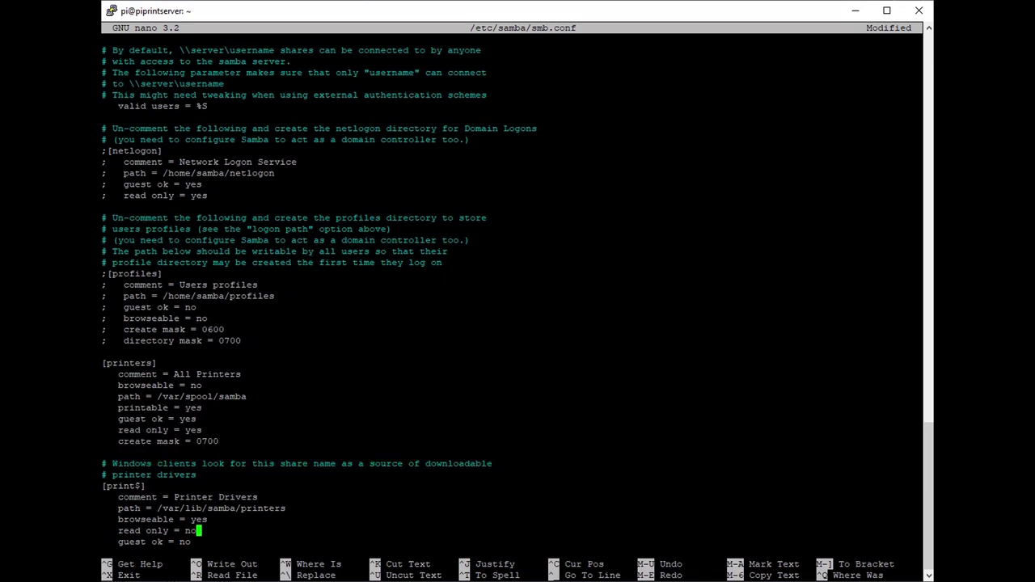
Step: Save smb.conf and restart the smbd service with sudo systemctl restart smbd
key("ctrl+x")
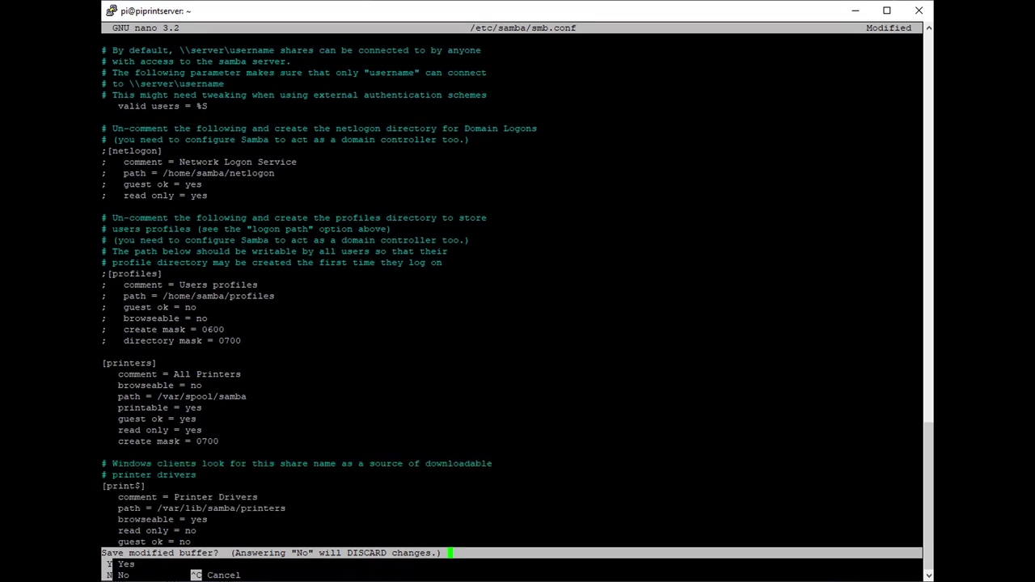
key("y")
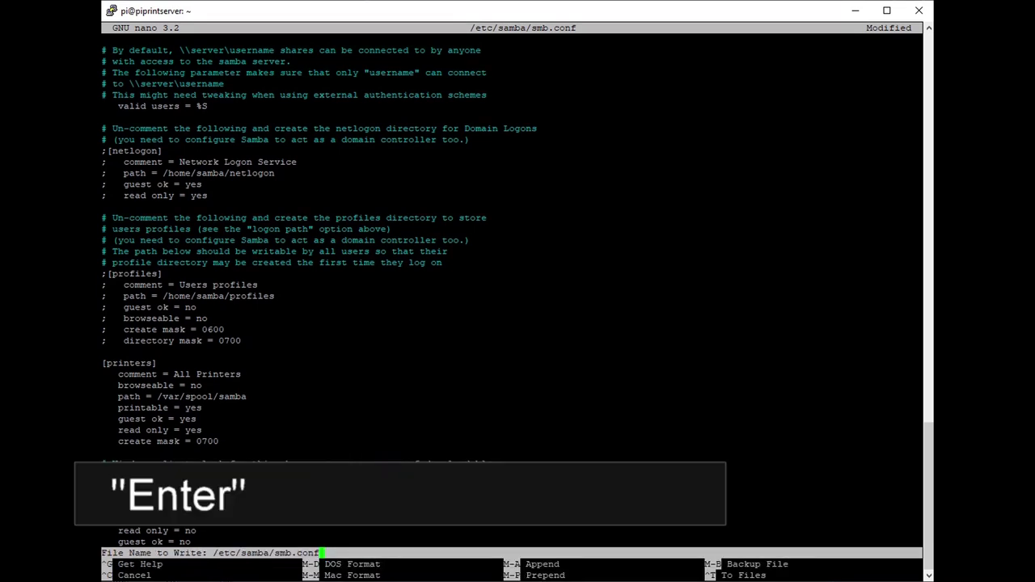
key("Return")
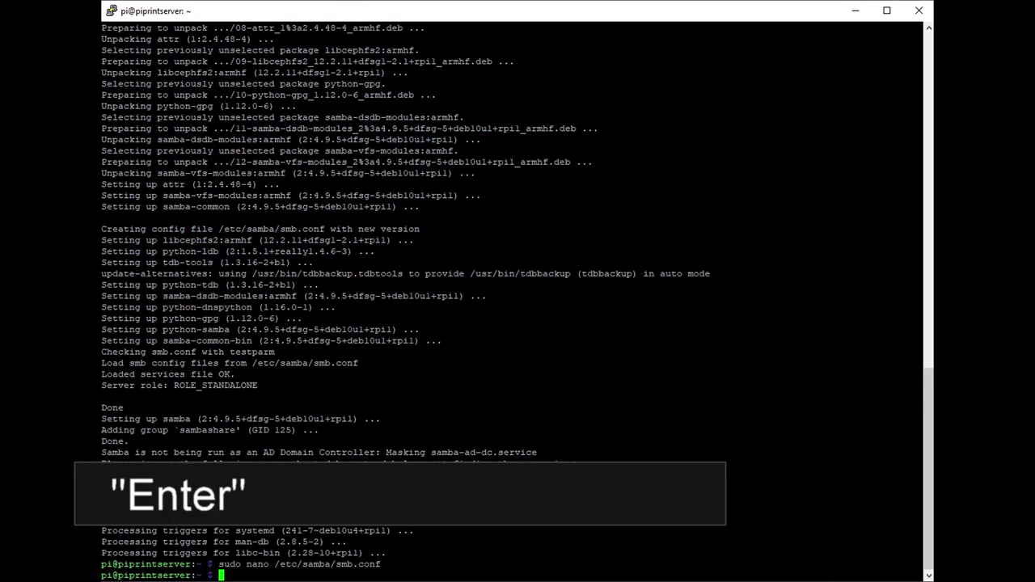
type("sudo ")
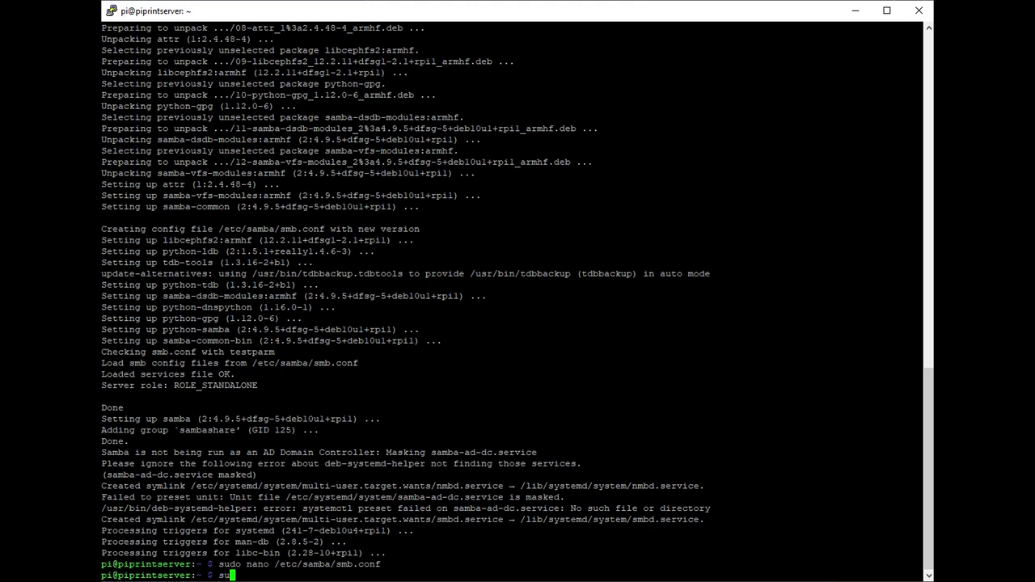
type("syste")
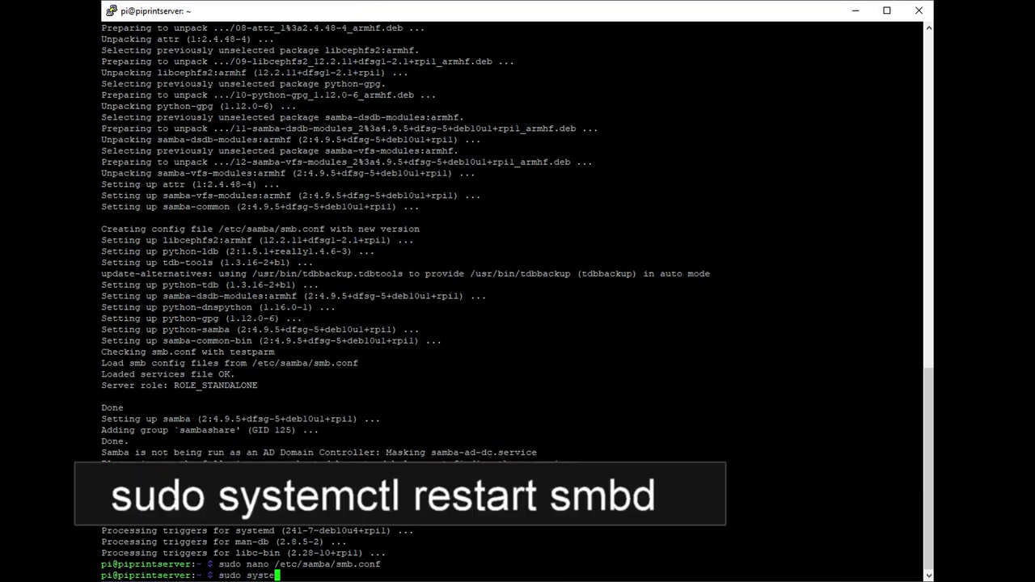
type("mctl restart ")
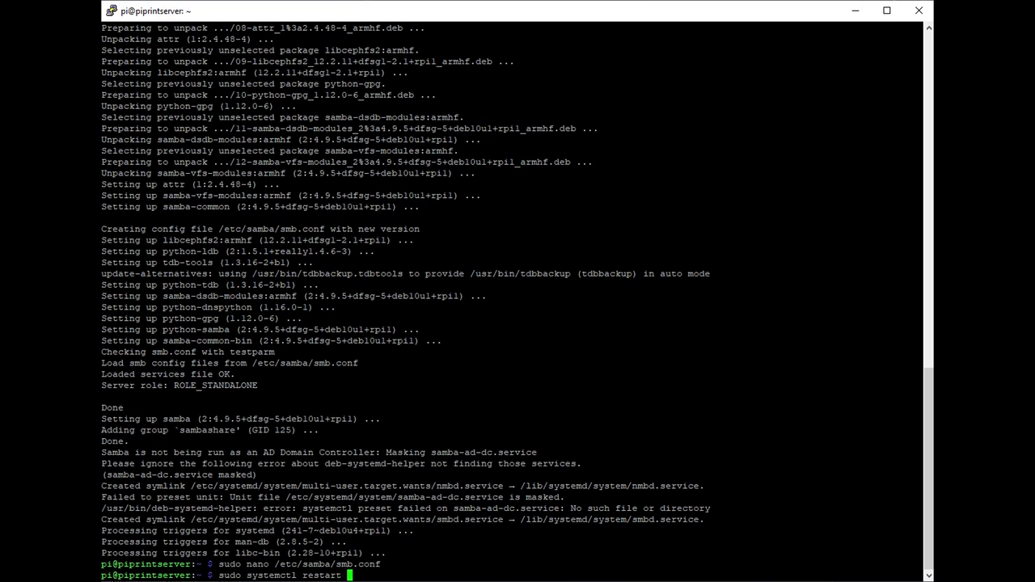
type("smbd")
key("Return")
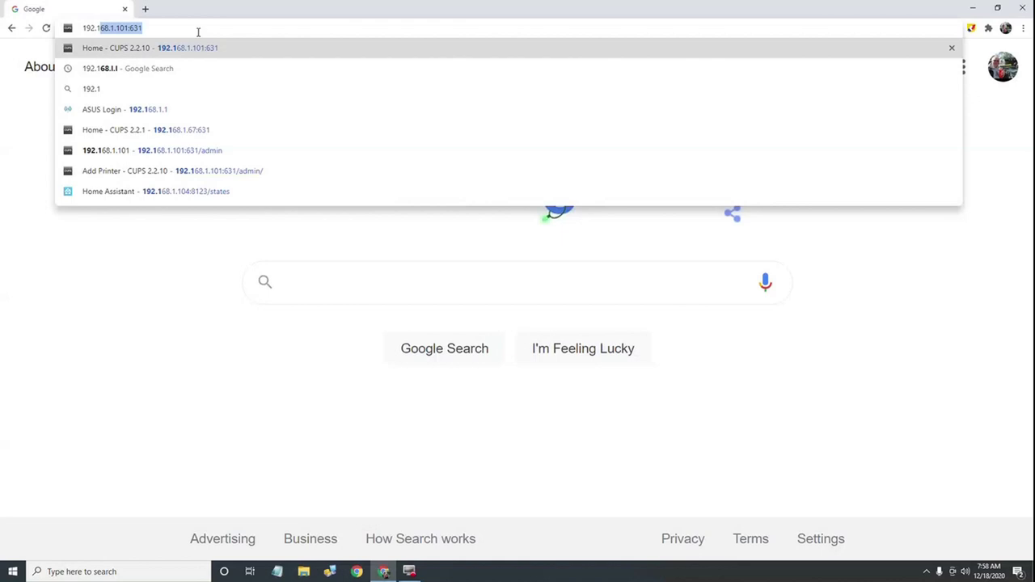
Step: Load the CUPS server address 192.168.1.101:631 in Chrome
type("6")
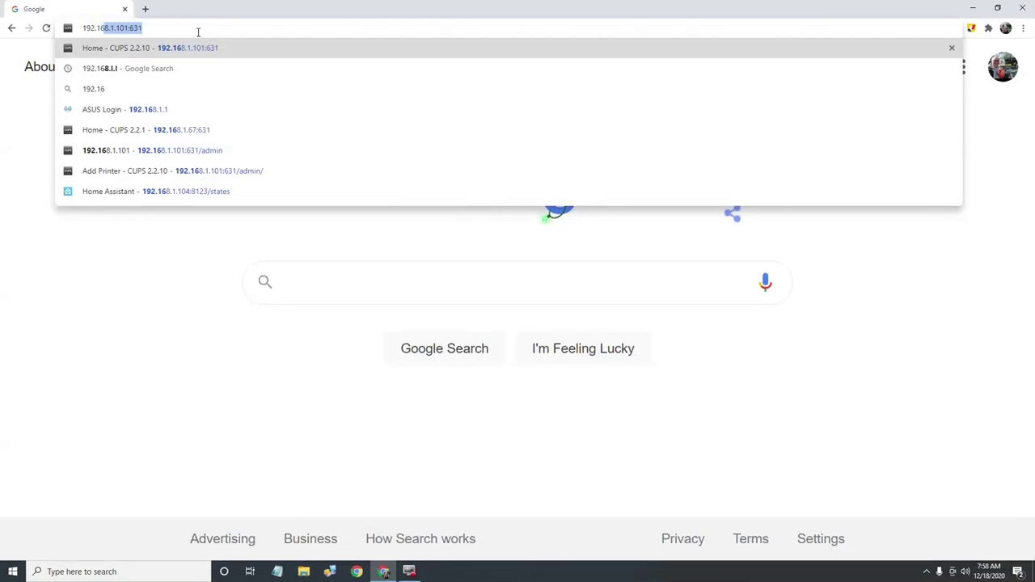
type("8.1.101")
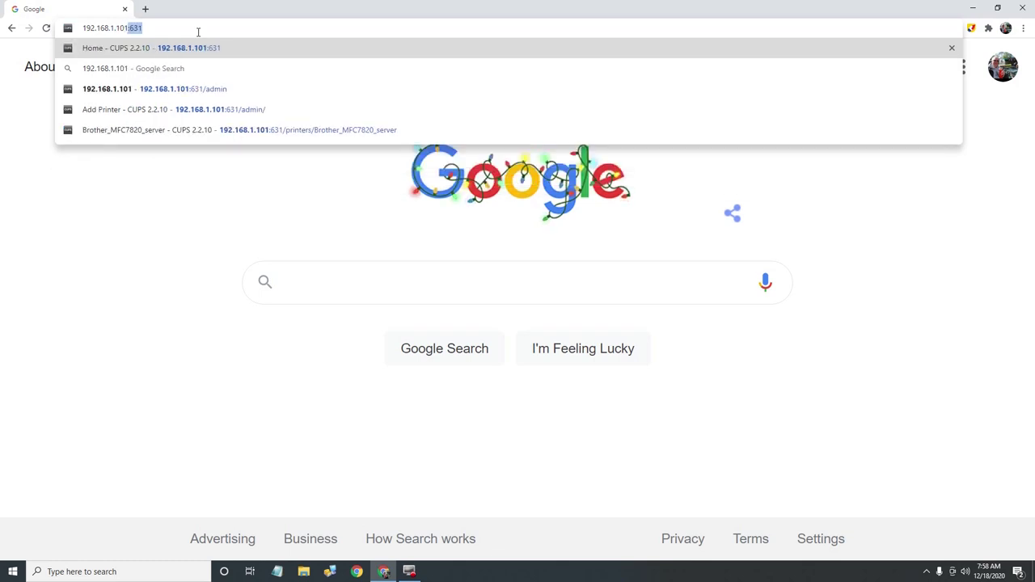
type(":631")
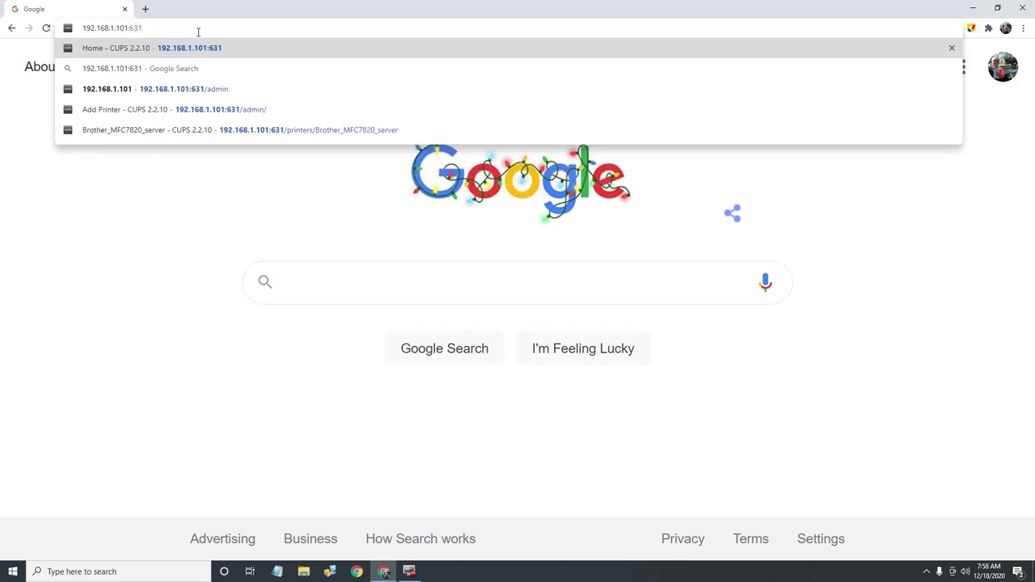
key("Return")
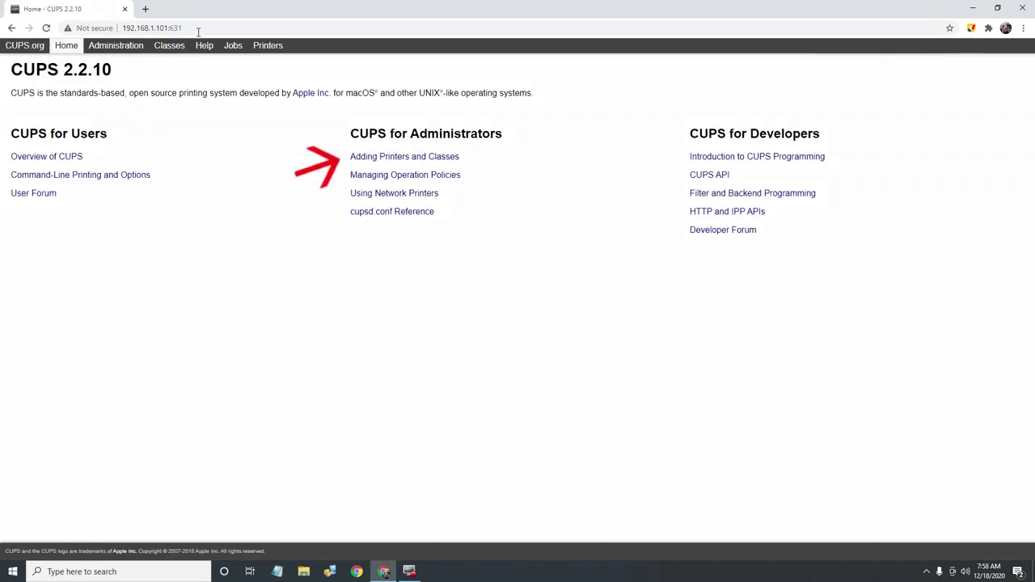
Step: Reach Add Printer on the HTTPS admin page and sign in with the Pi's username and password
left_click(365, 160)
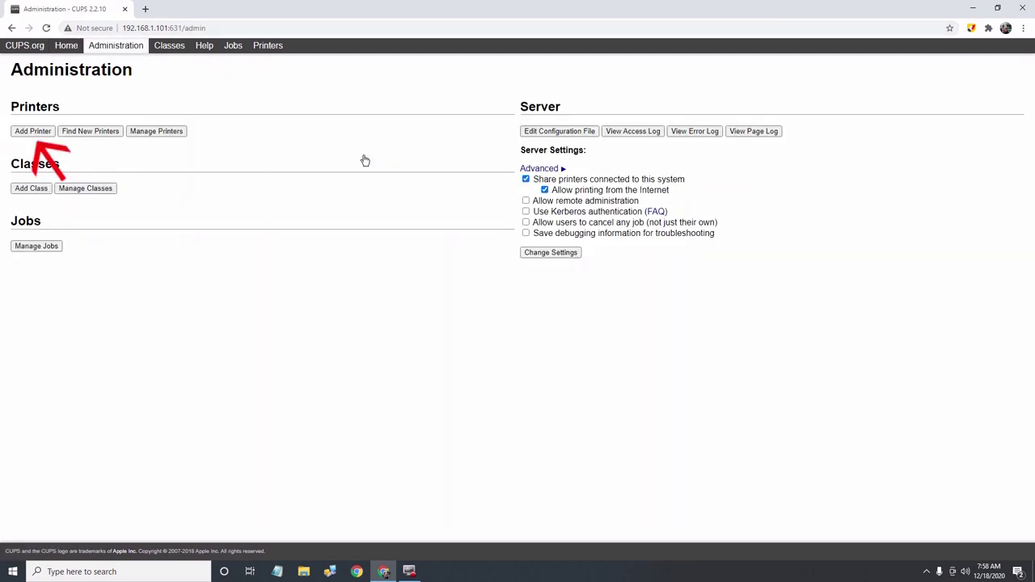
left_click(31, 132)
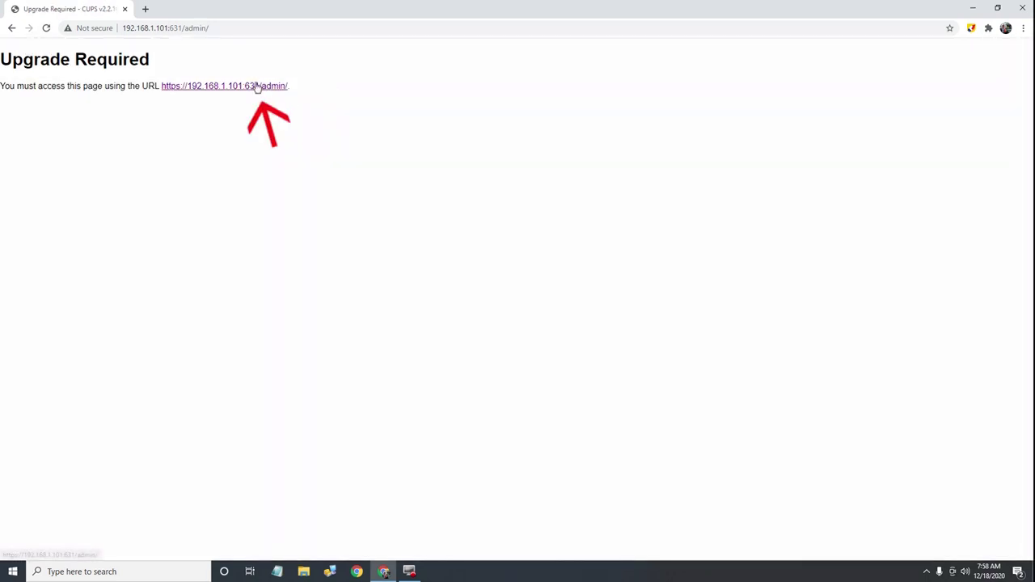
left_click(256, 87)
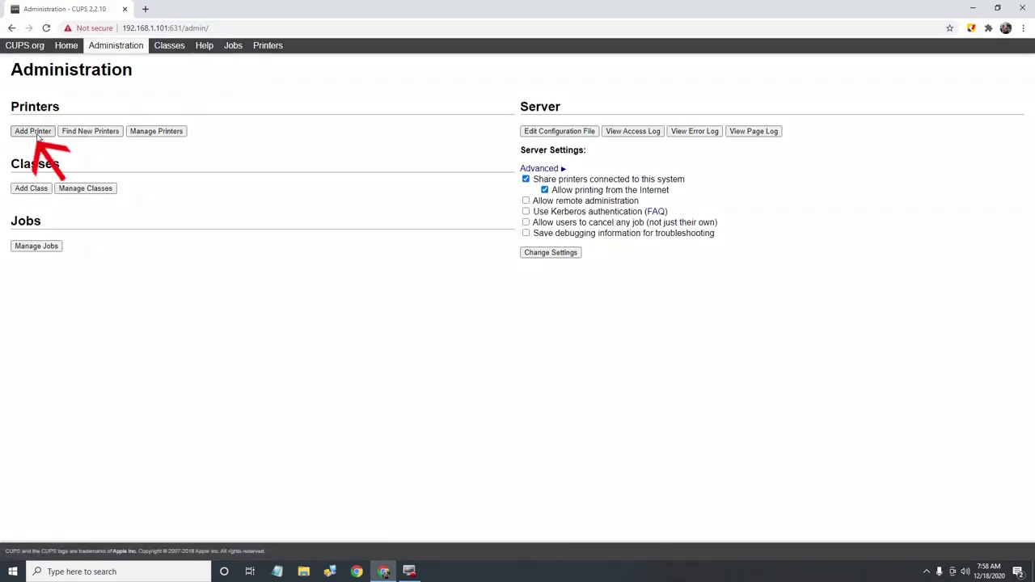
left_click(33, 131)
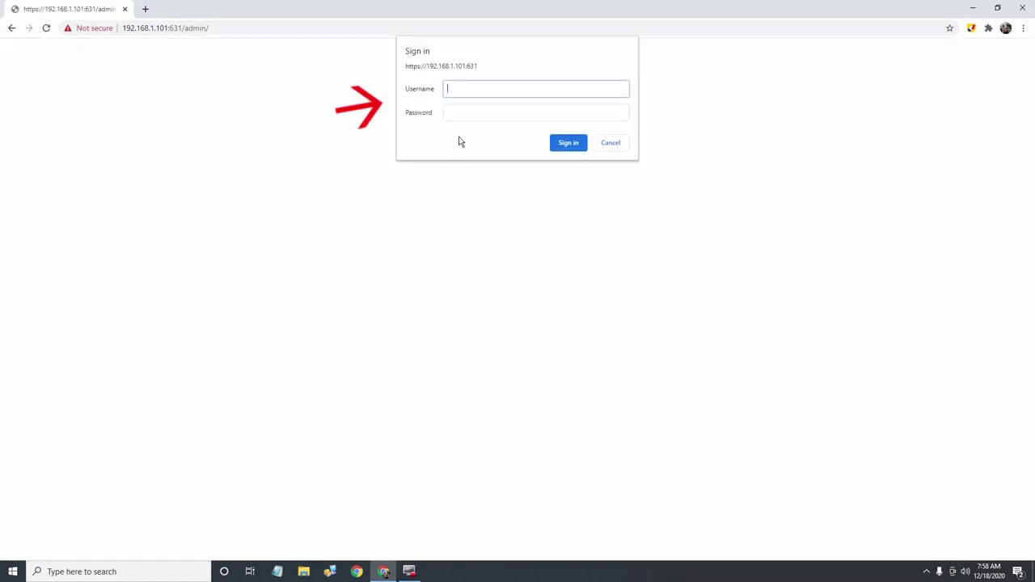
type("pi")
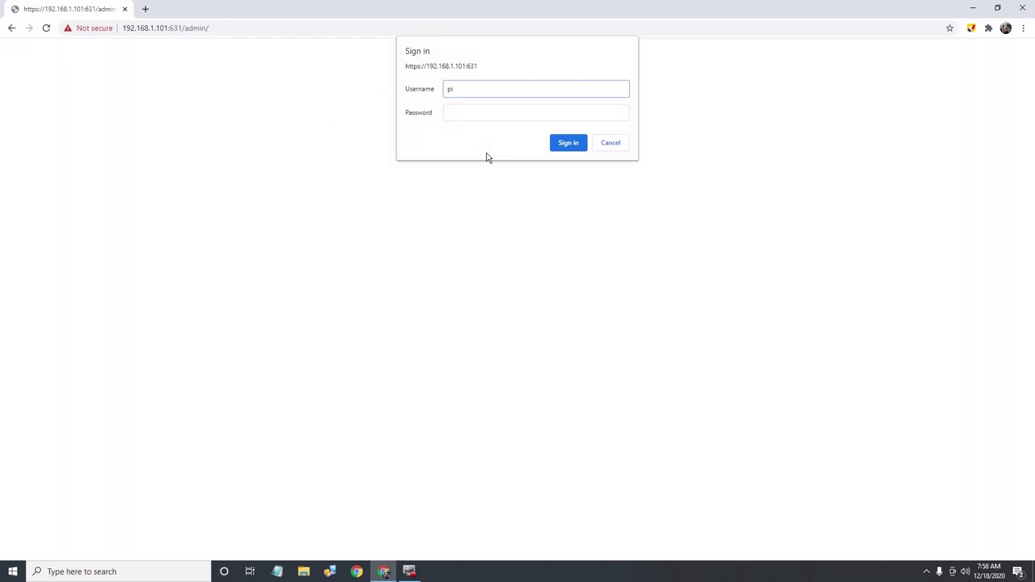
key("Tab")
type("raspberry")
key("Return")
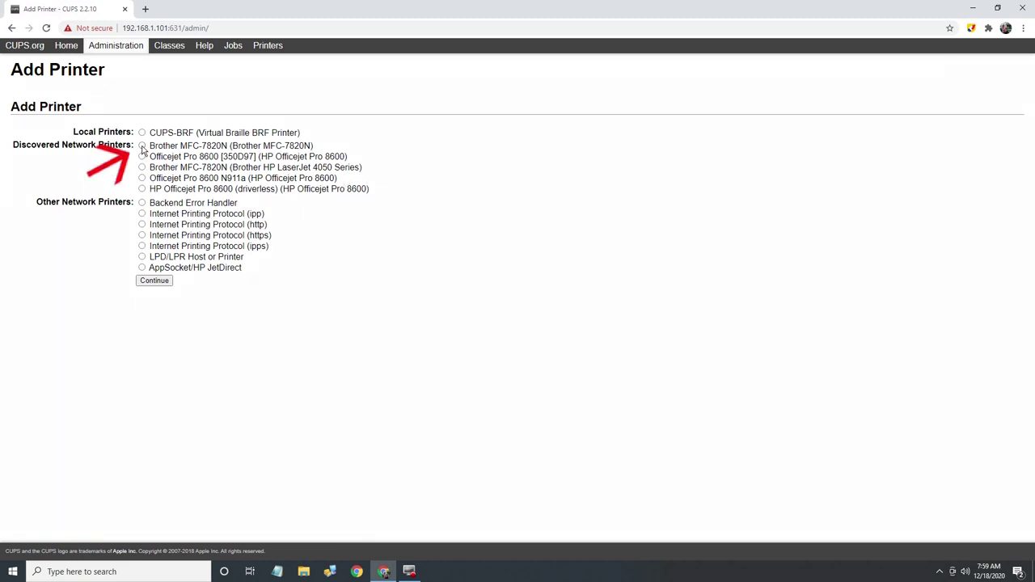
Step: Select the discovered Brother MFC-7820N, set its location to Office, enable sharing, and continue
left_click(142, 146)
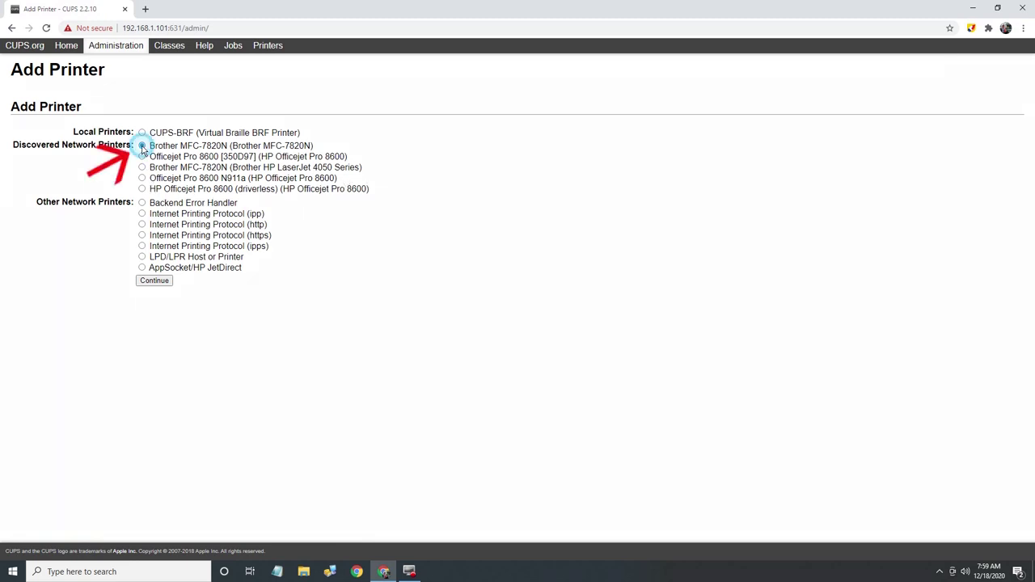
left_click(155, 282)
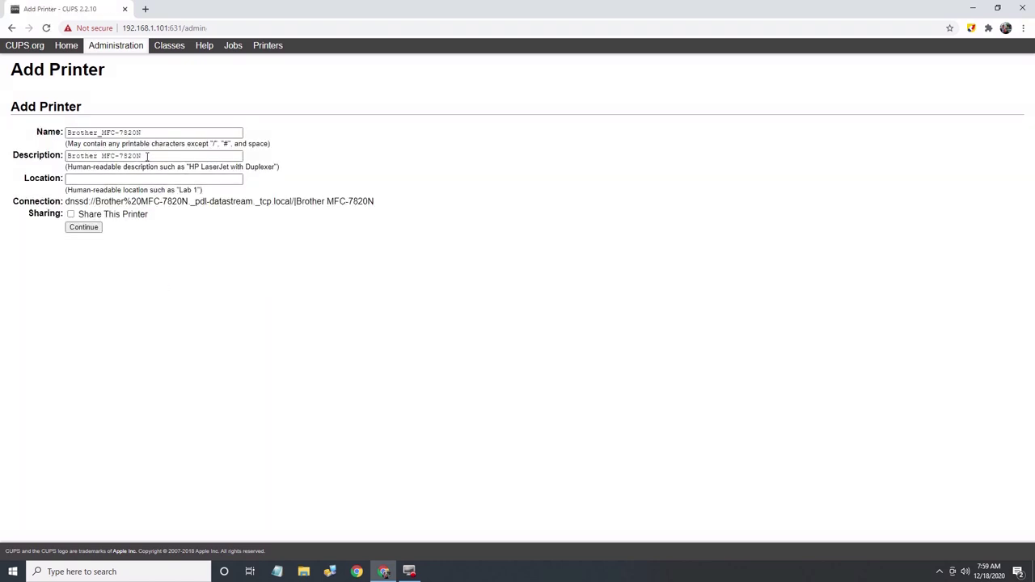
left_click(121, 178)
left_click(92, 203)
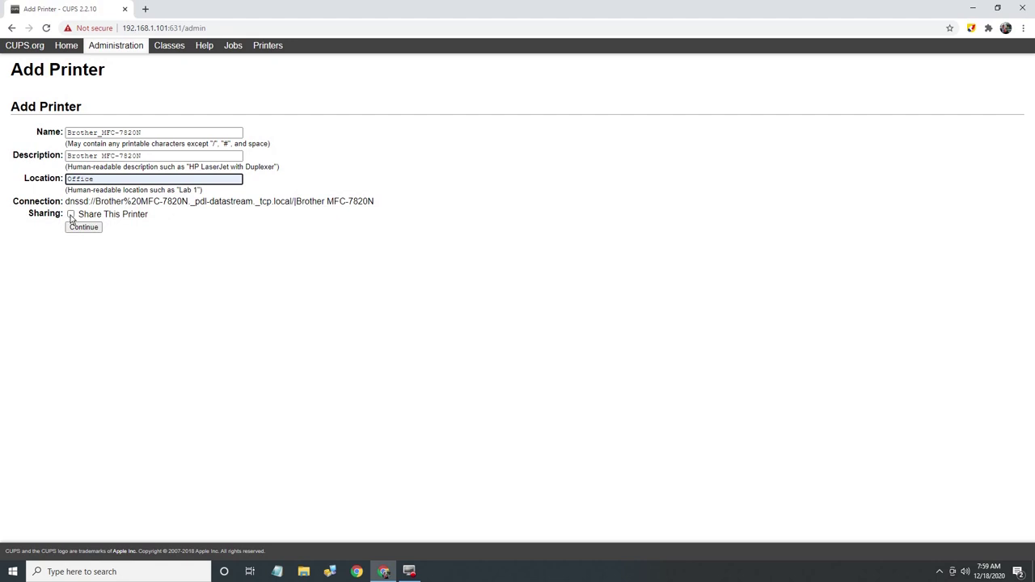
left_click(71, 215)
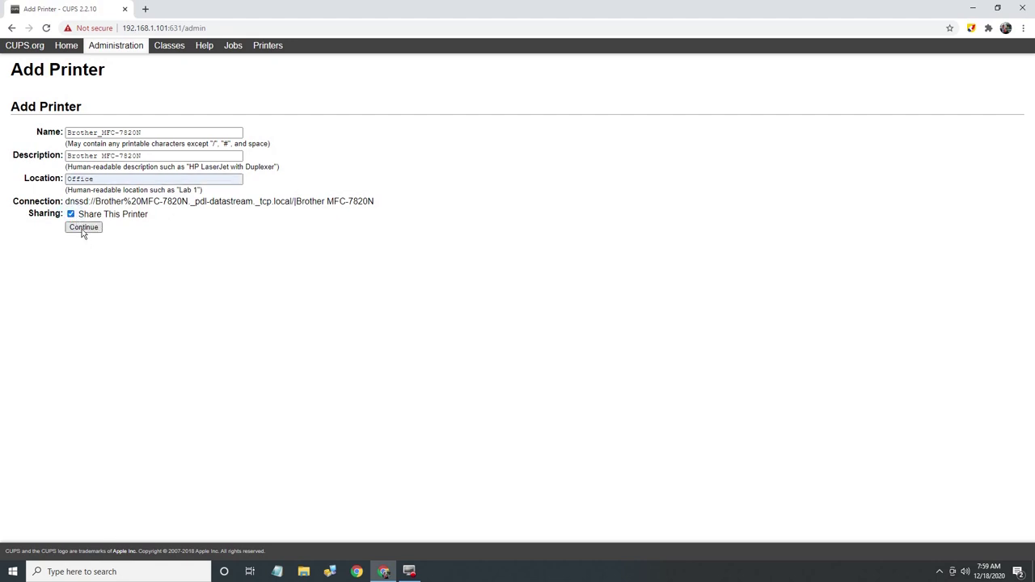
left_click(83, 229)
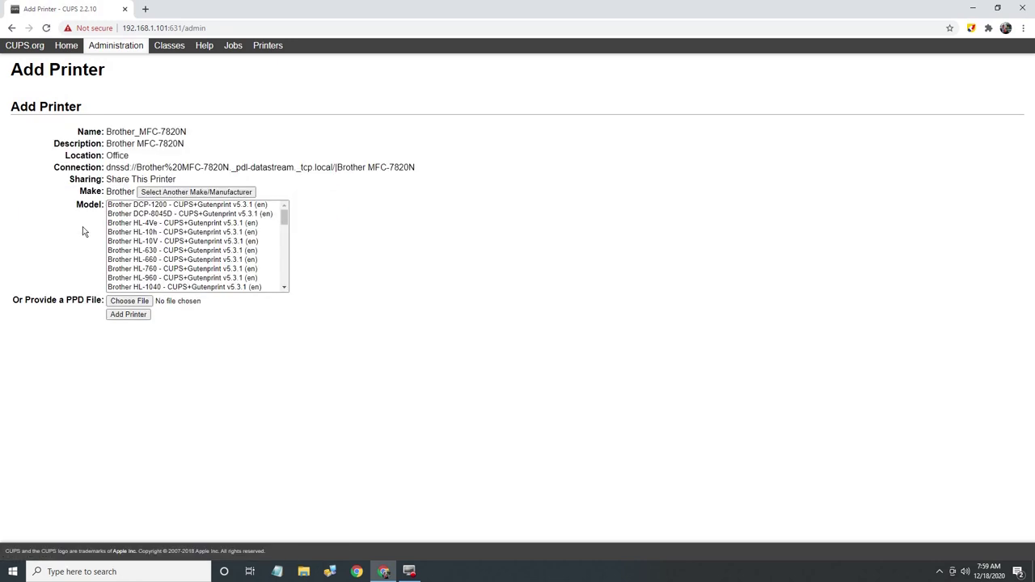
left_click_drag(285, 218, 284, 285)
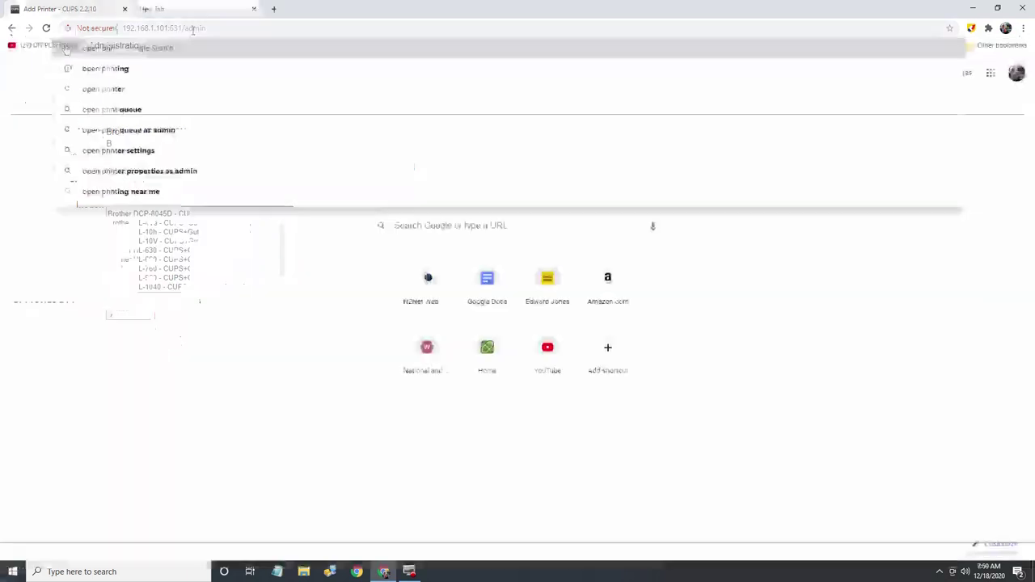
Step: Search the web for OpenPrinting and open its printer list page
type("ing")
key("Return")
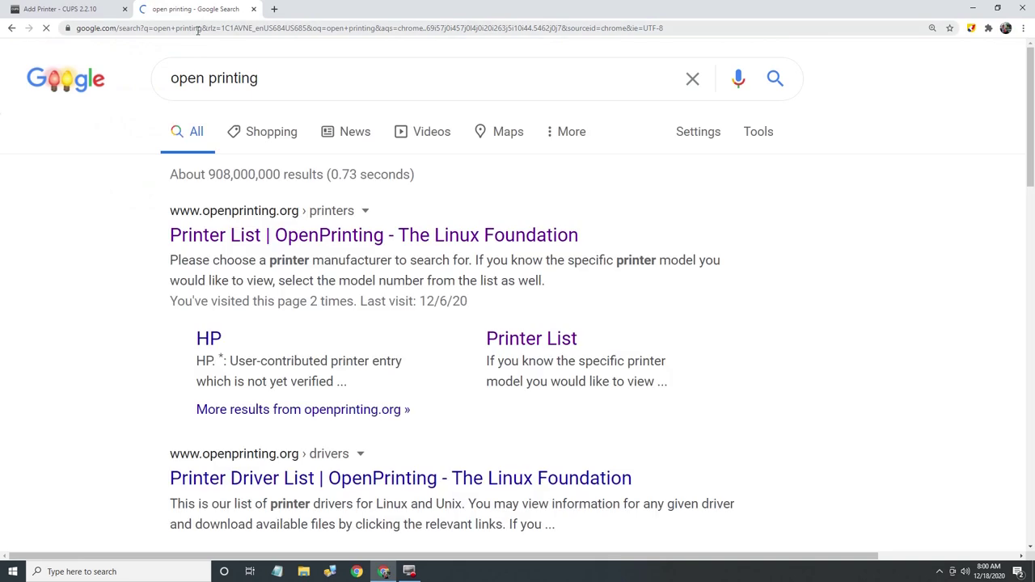
left_click(301, 235)
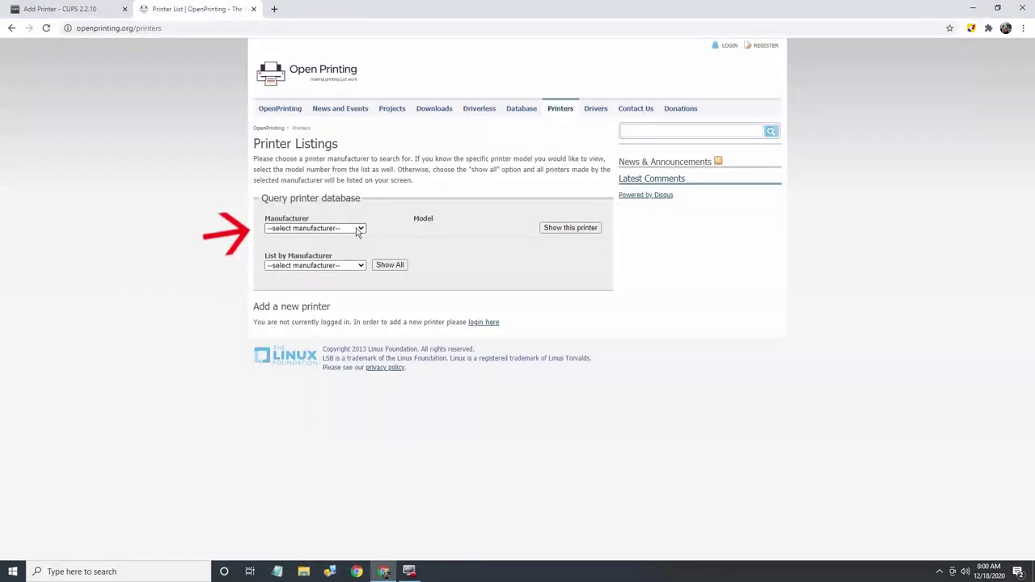
Step: Look up Brother MFC-7820N and download the PPD for its recommended Postscript-Brother driver
left_click(361, 229)
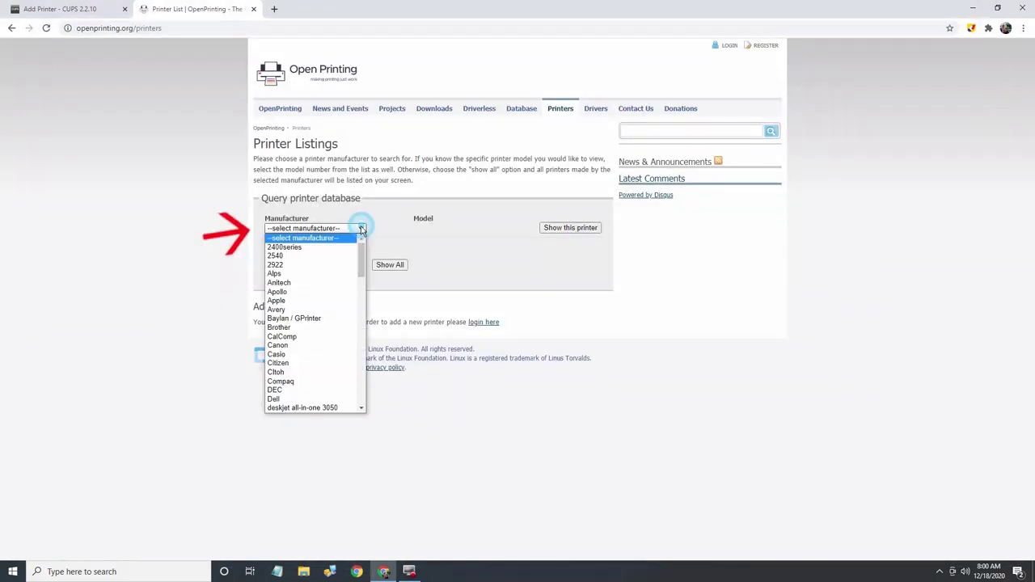
left_click(286, 329)
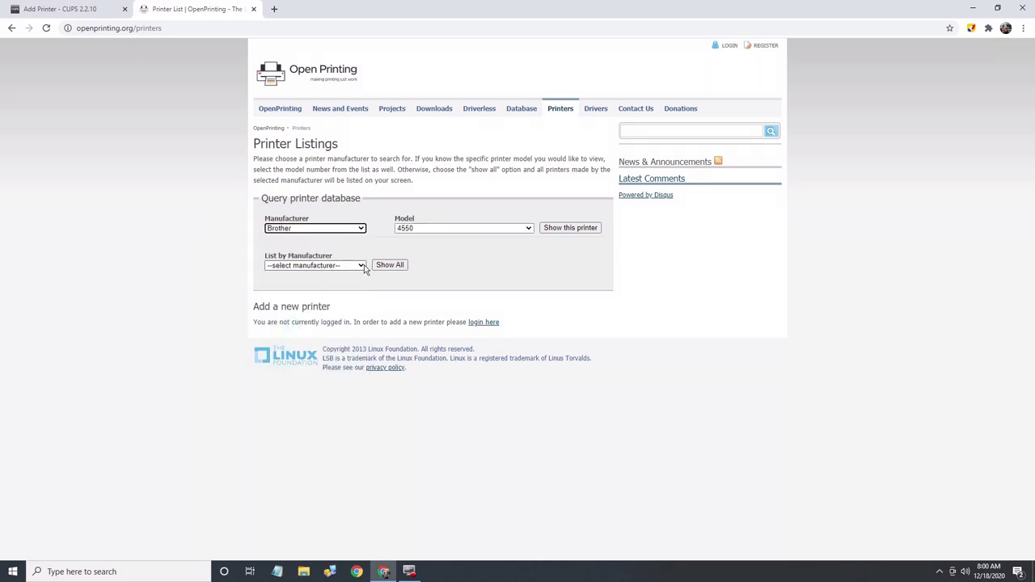
left_click(529, 228)
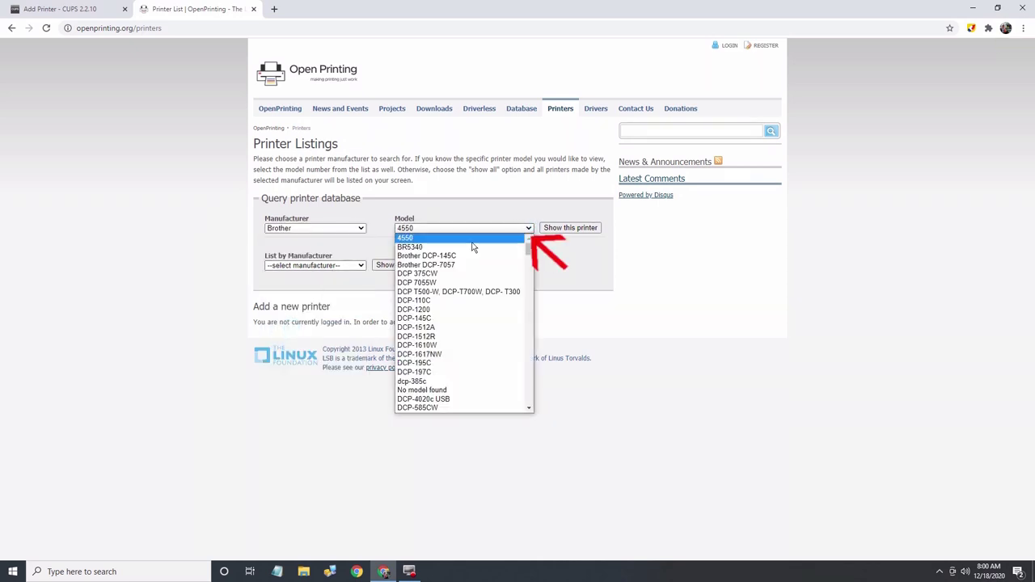
scroll(439, 275, "down", 5)
scroll(439, 267, "up", 5)
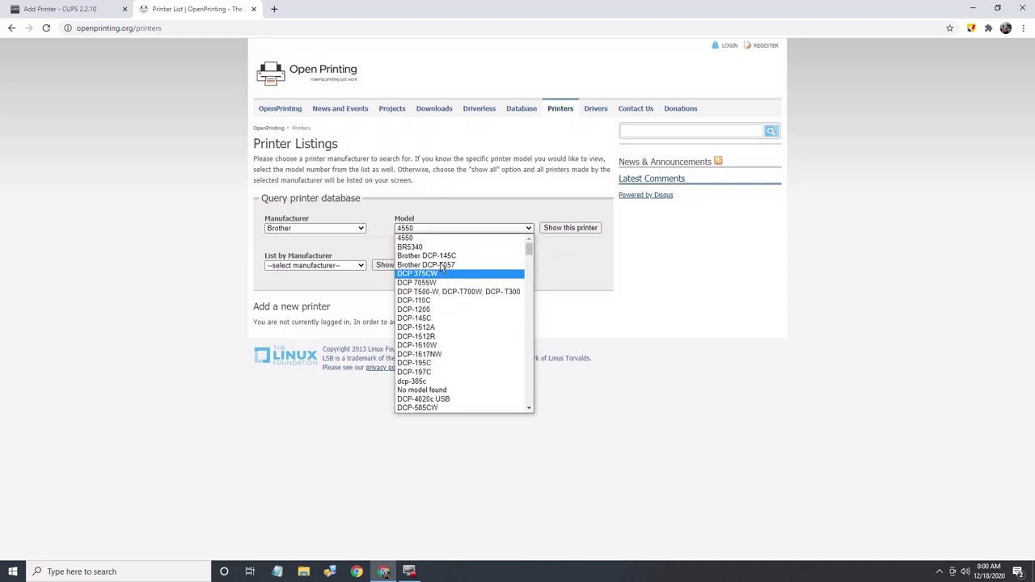
scroll(440, 267, "down", 15)
left_click(421, 376)
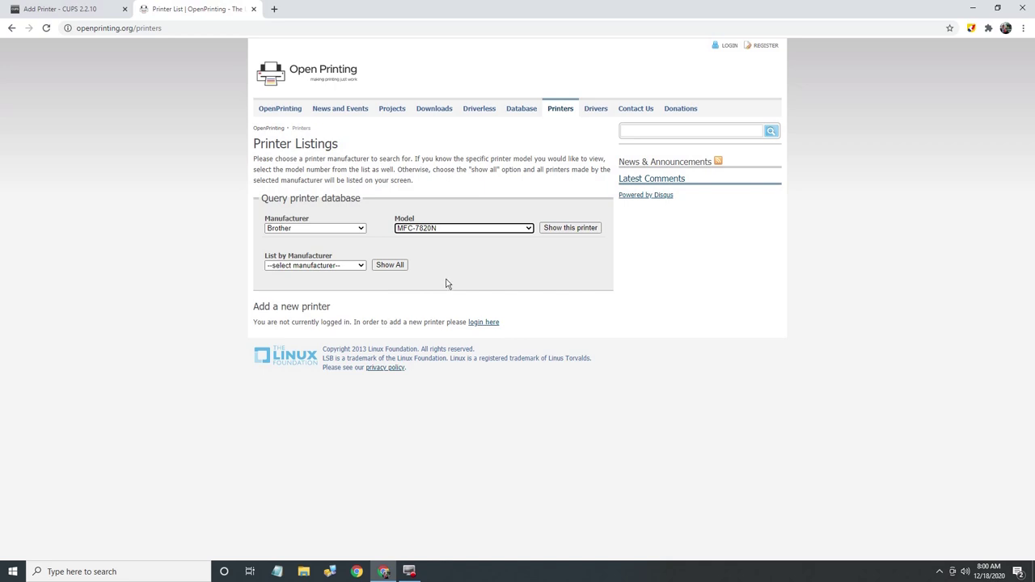
left_click(570, 228)
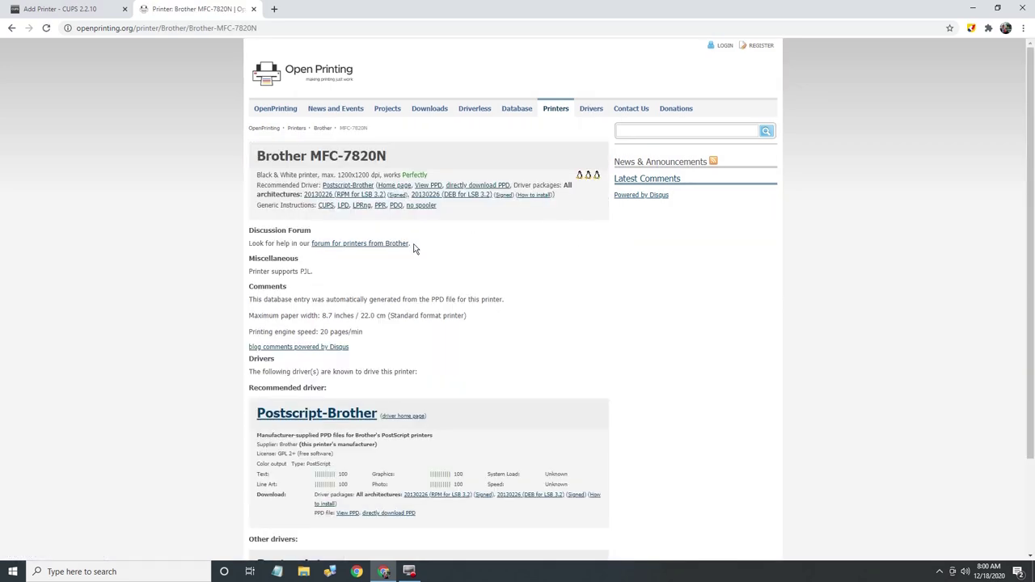
scroll(400, 260, "down", 2)
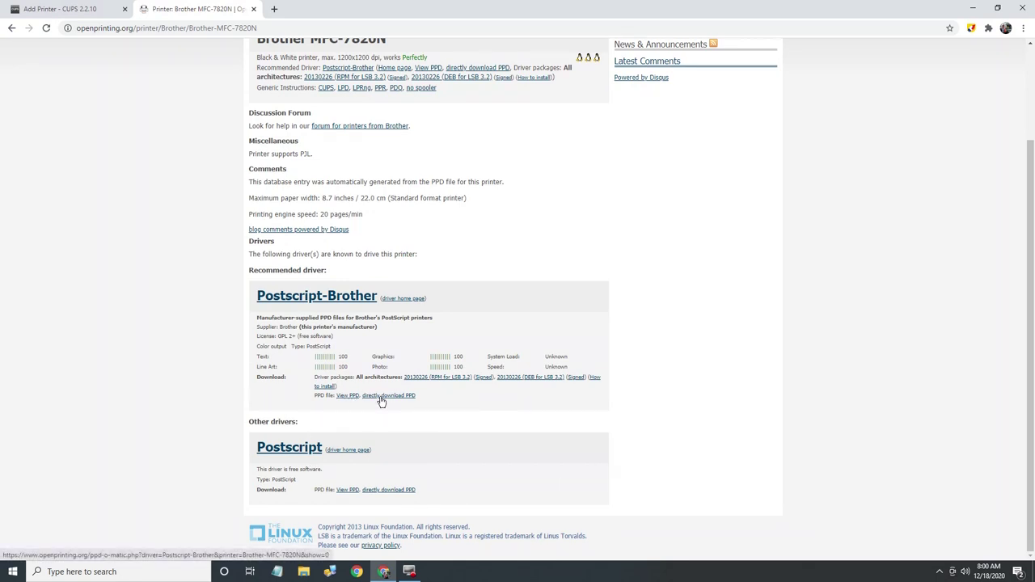
left_click(381, 396)
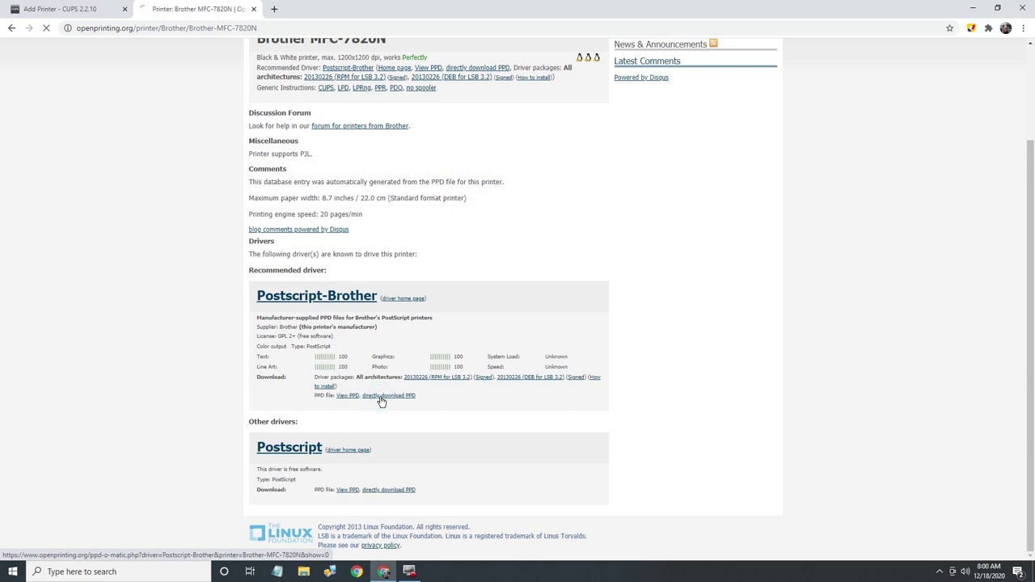
Step: Attach the downloaded Brother PPD file in CUPS and add the Brother_MFC-7820N printer
left_click(41, 11)
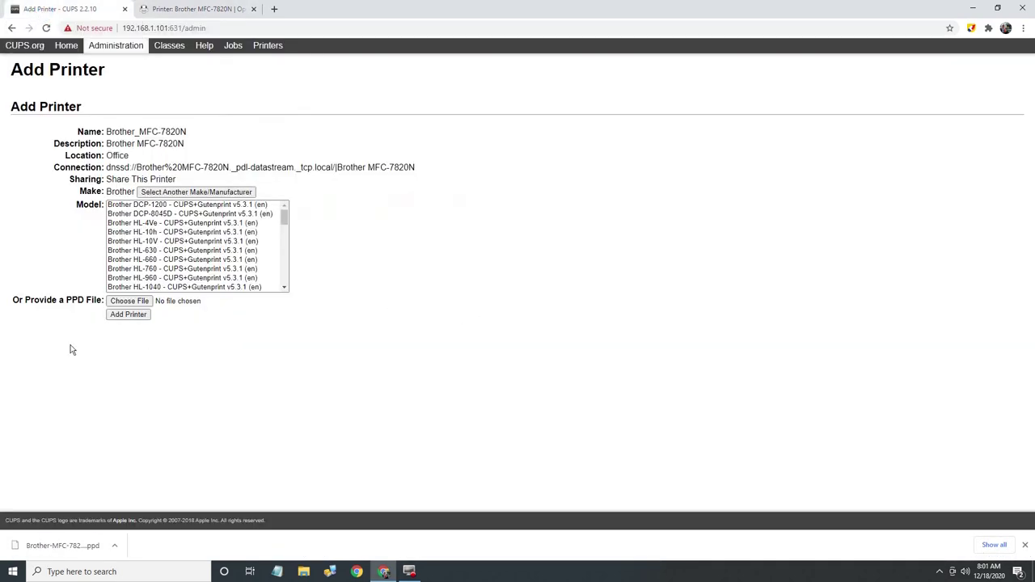
left_click(123, 303)
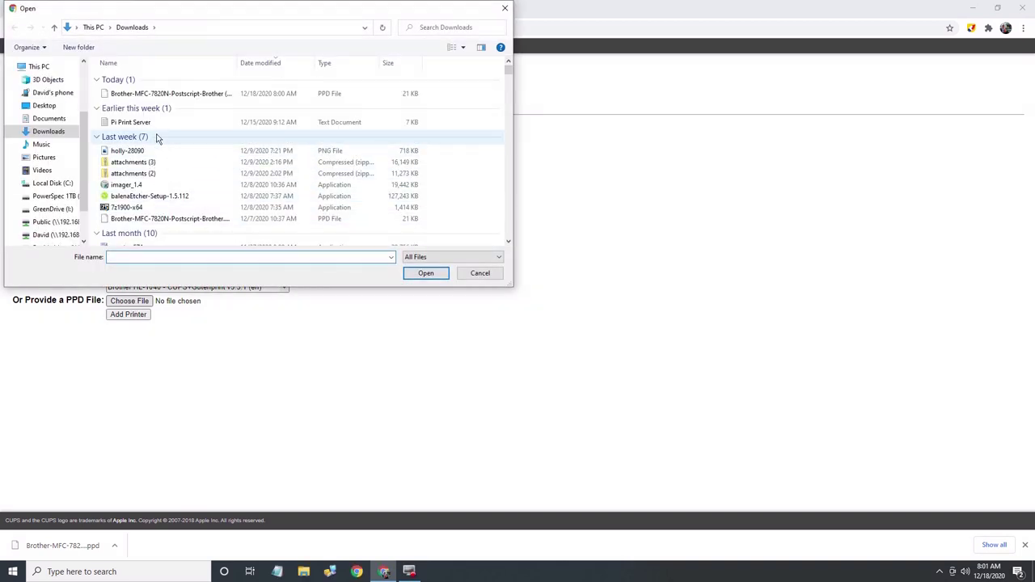
left_click(170, 95)
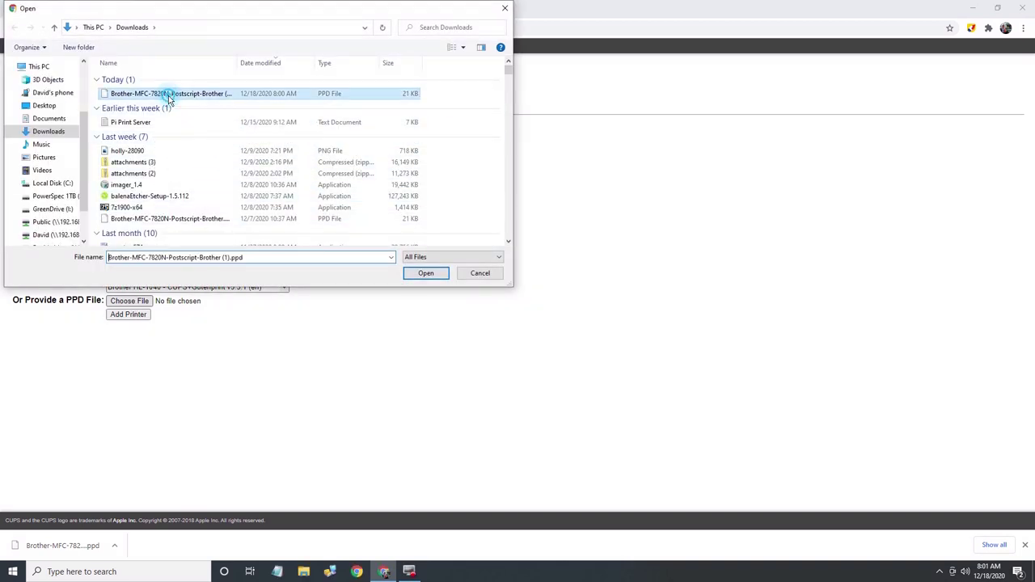
left_click(426, 275)
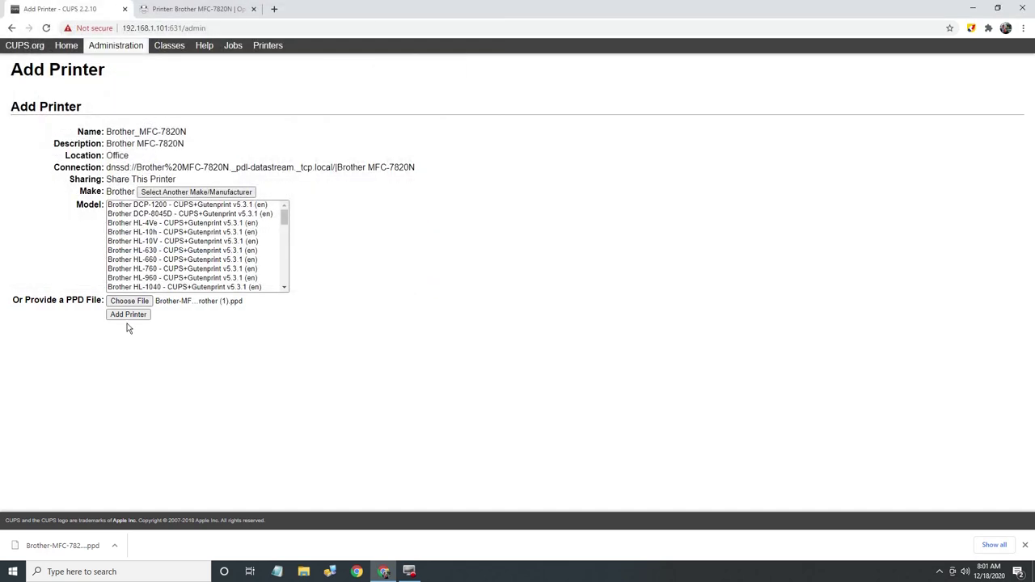
left_click(128, 316)
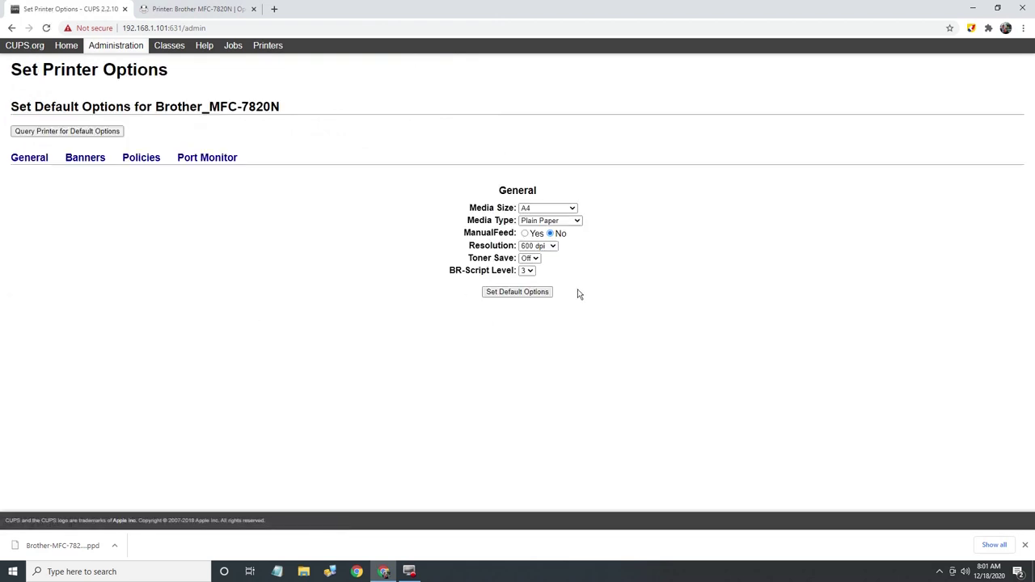
Step: Save the Brother_MFC-7820N default options and print a CUPS test page from Maintenance
left_click(521, 296)
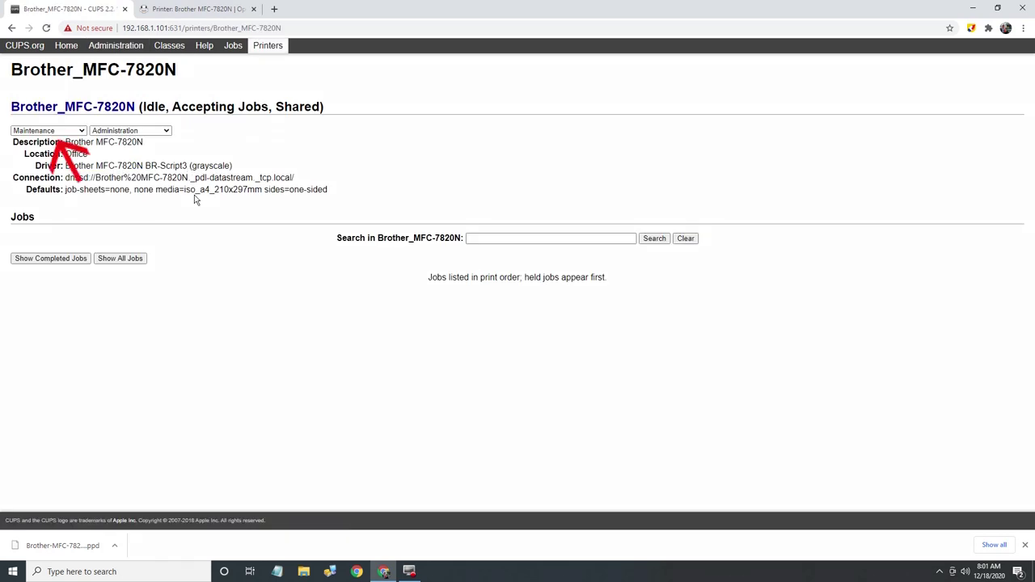
left_click(81, 131)
left_click(66, 151)
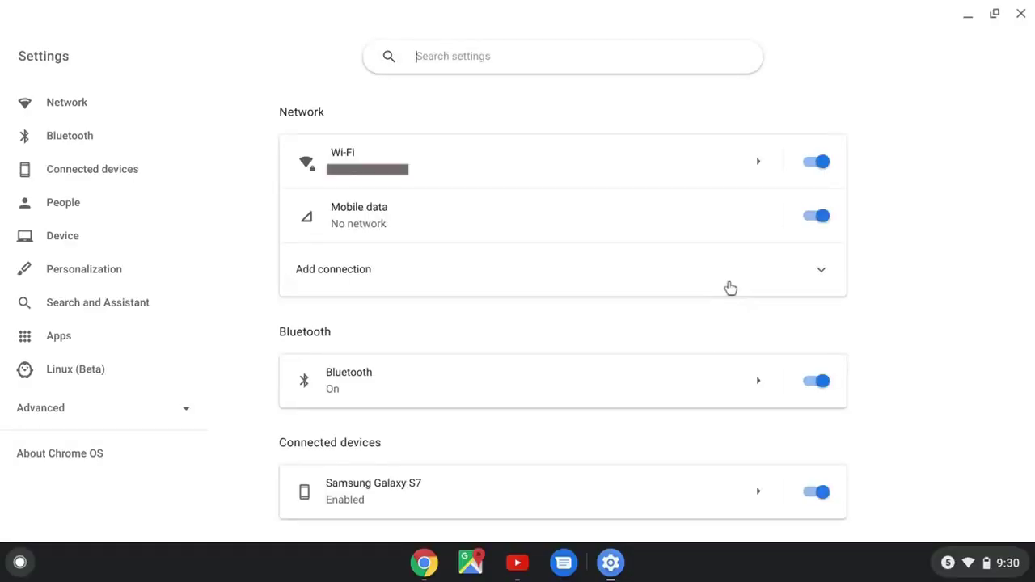
Step: Expand the Advanced settings and go to the Printers page
scroll(668, 467, "down", 10)
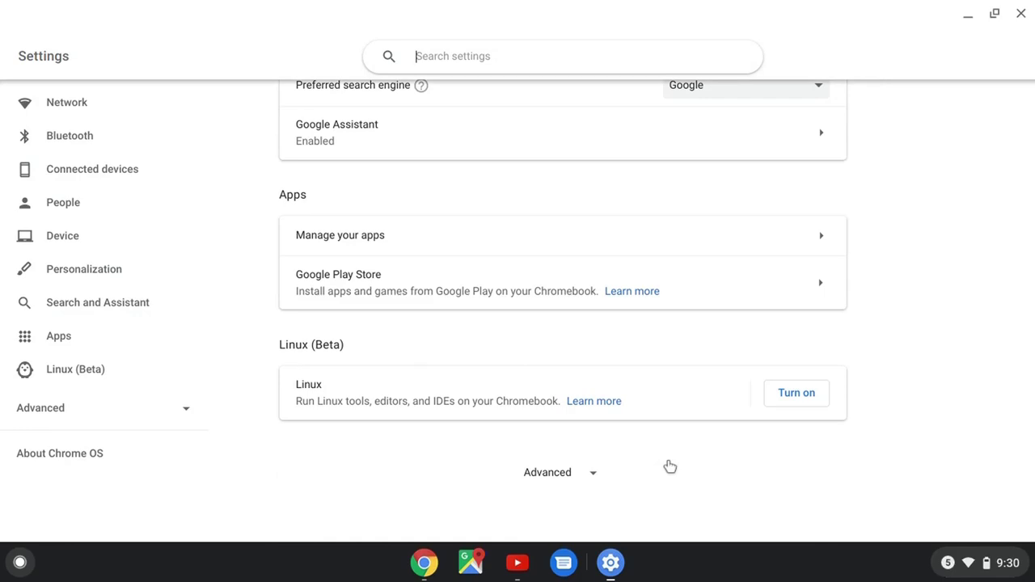
left_click(566, 480)
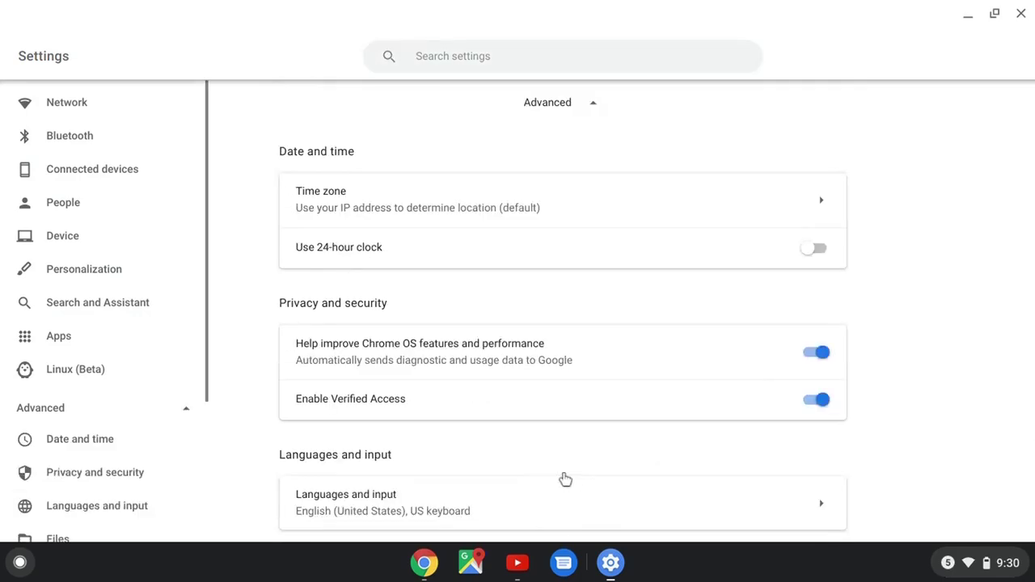
scroll(566, 481, "down", 10)
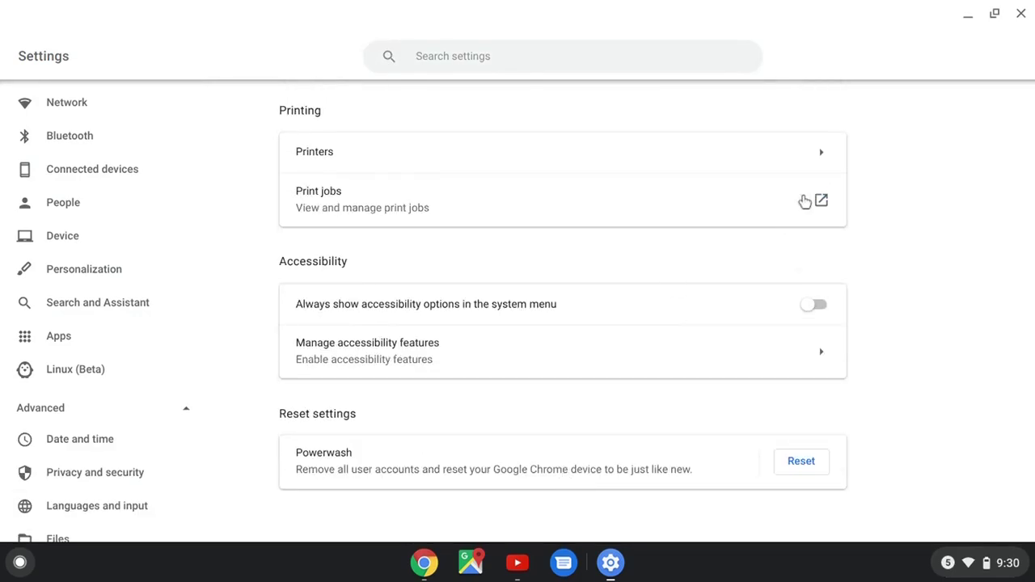
left_click(824, 154)
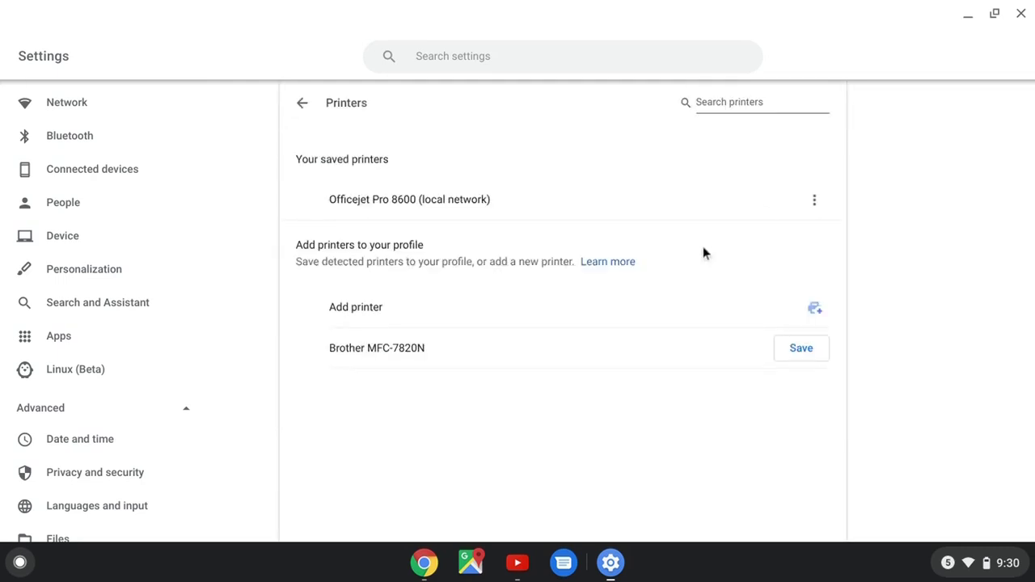
Step: Add print server 192.168.1.101, save Brother MFC-7820N @ piprintserver, and close Settings
left_click(813, 313)
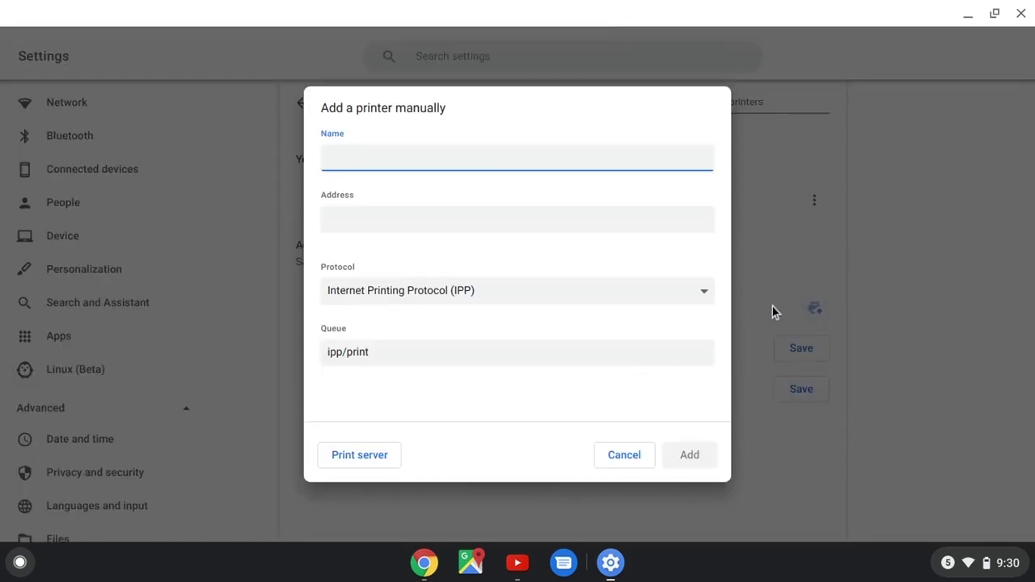
left_click(360, 458)
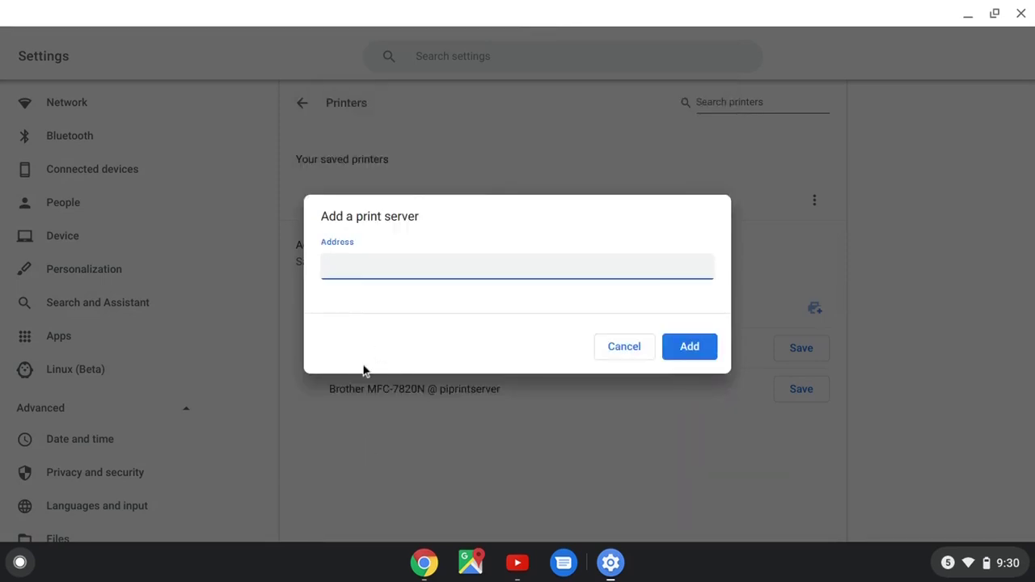
type("192.168.1.101")
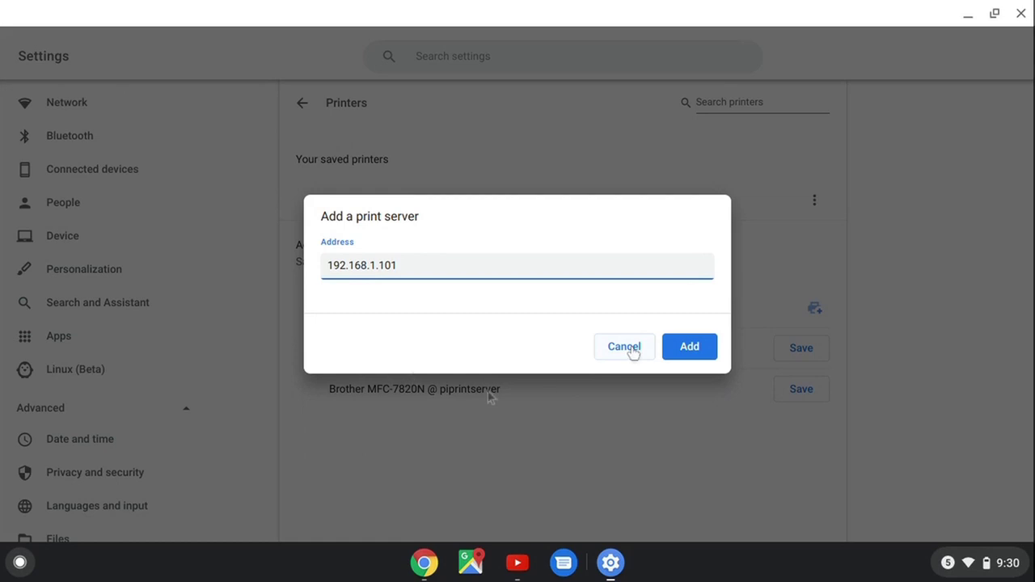
left_click(693, 349)
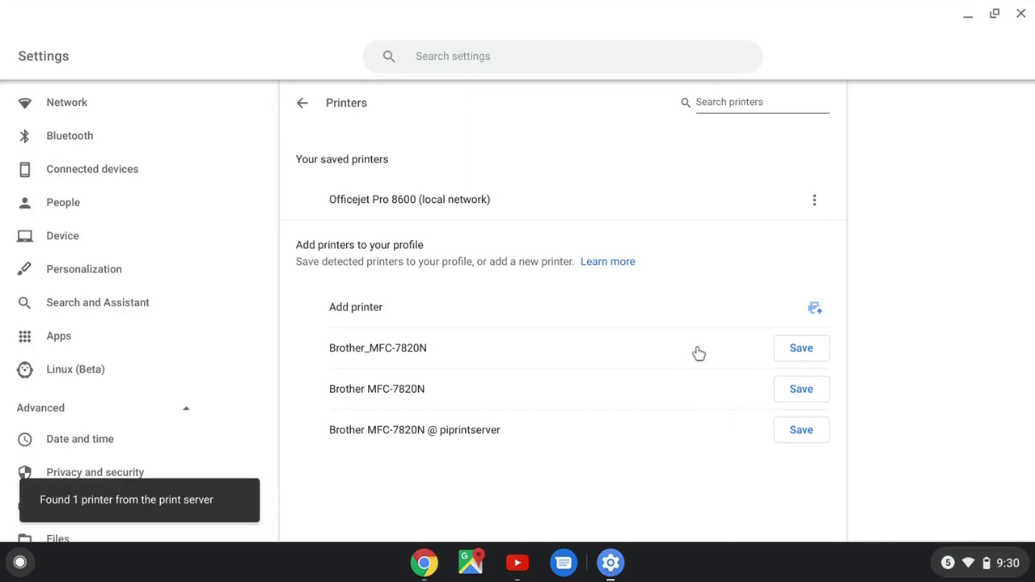
left_click(794, 434)
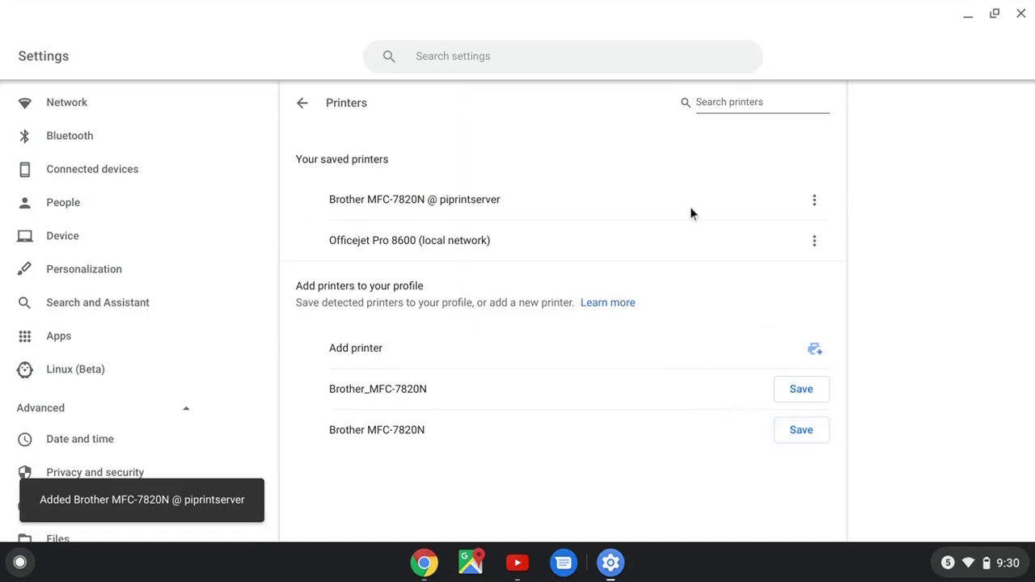
left_click(1022, 14)
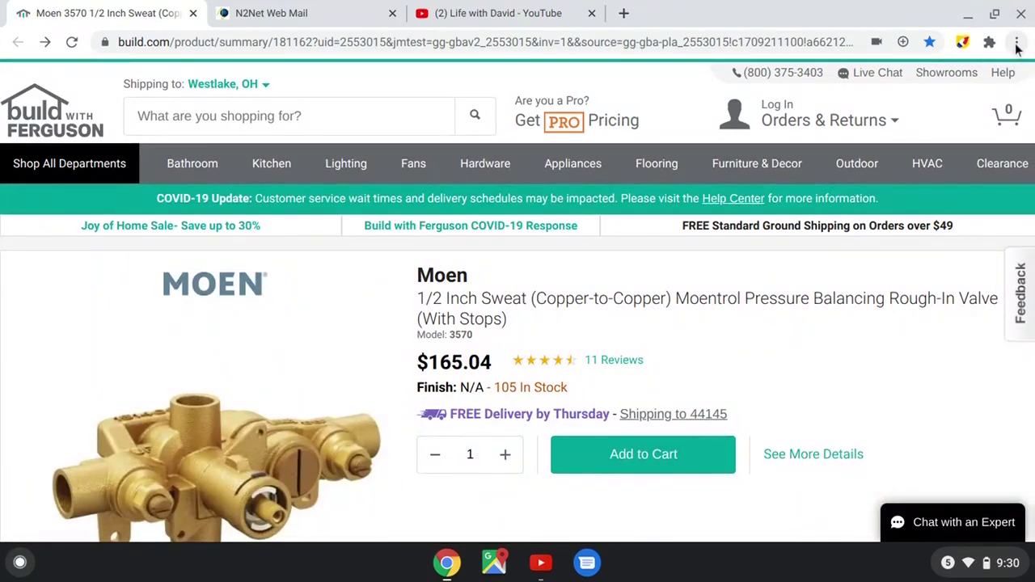
Step: Print the Moen build.com page with destination Brother MFC-7820N @ piprintserver
left_click(1017, 43)
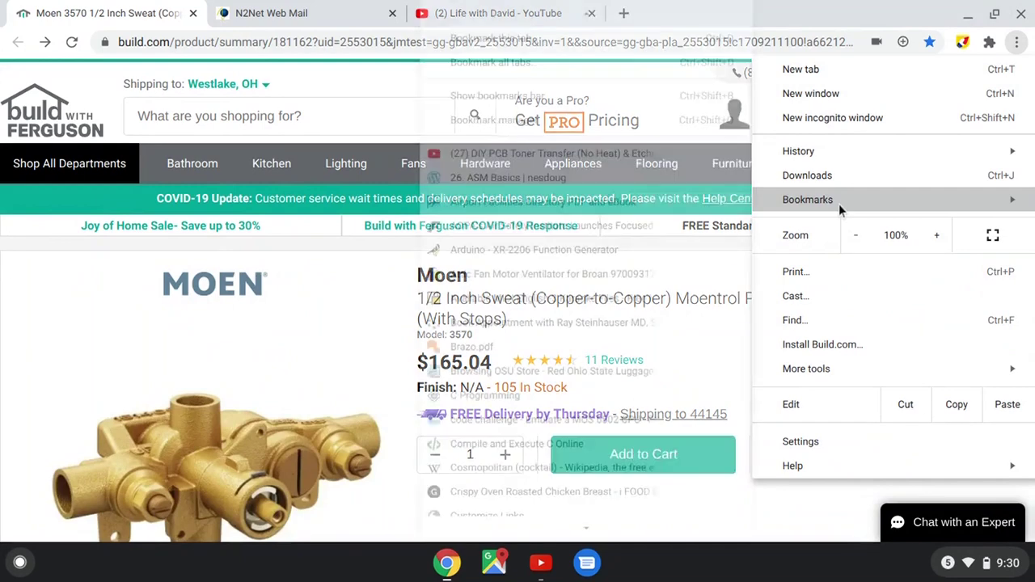
left_click(809, 275)
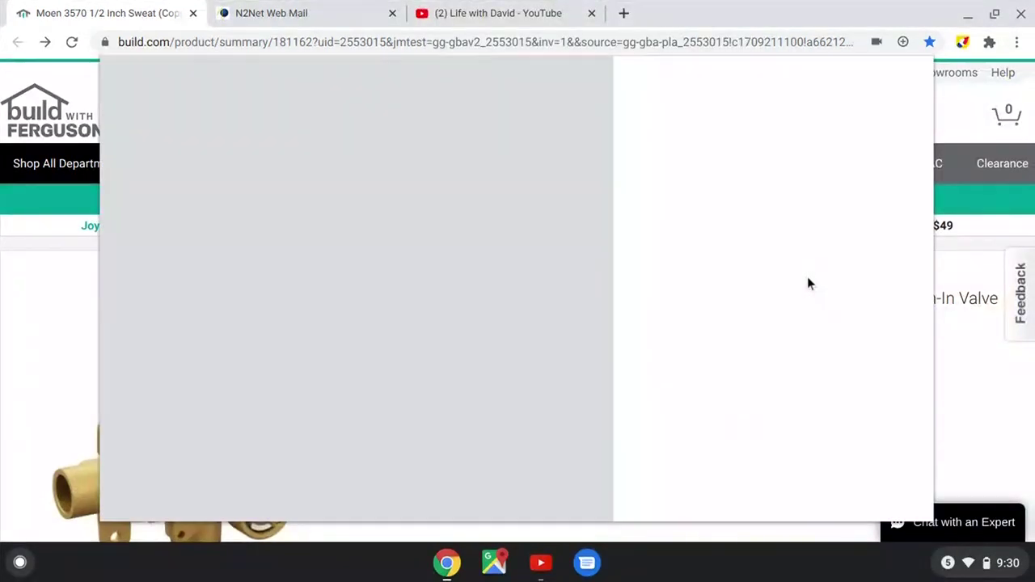
left_click(900, 130)
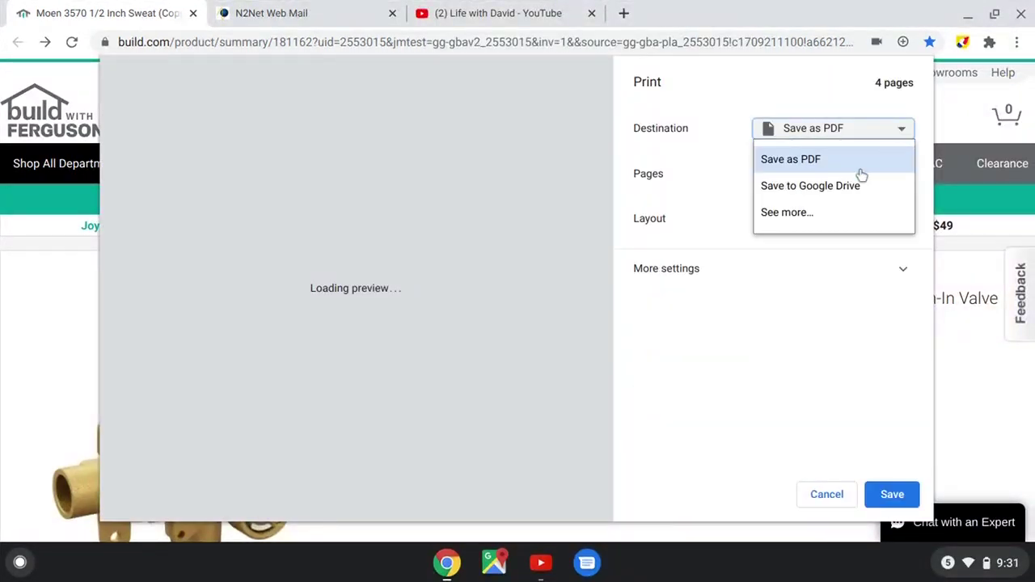
left_click(789, 213)
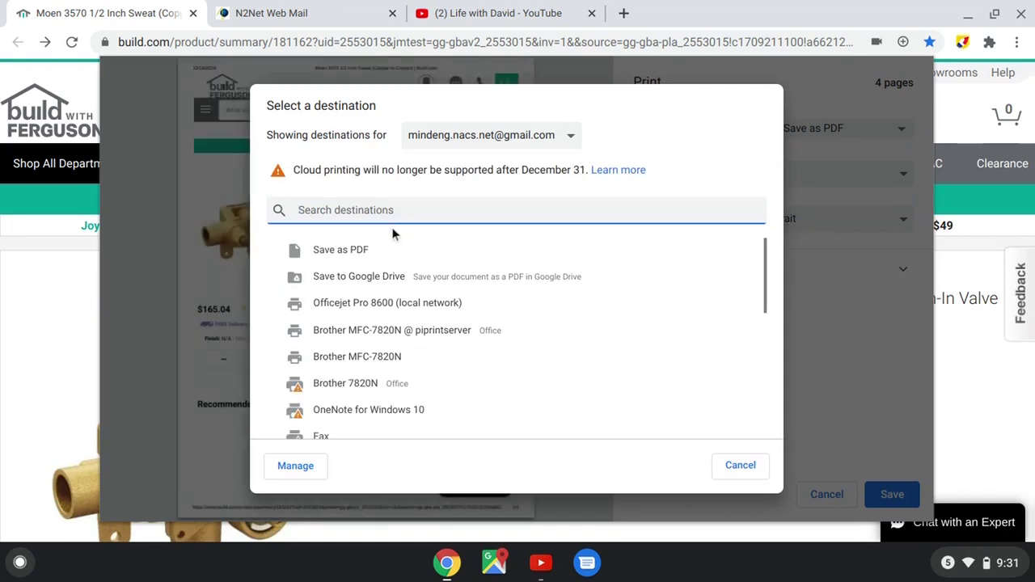
left_click(394, 332)
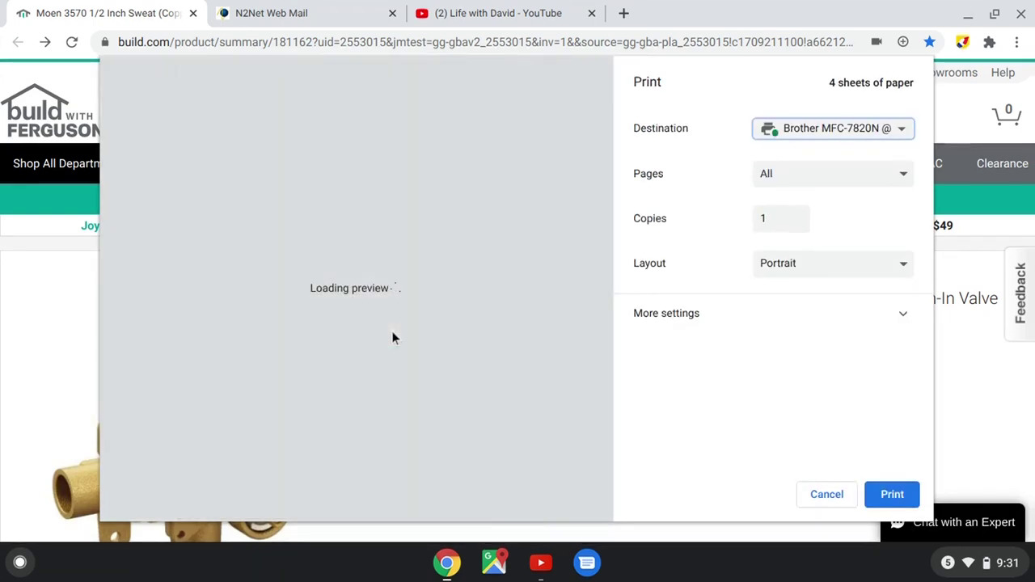
left_click(894, 496)
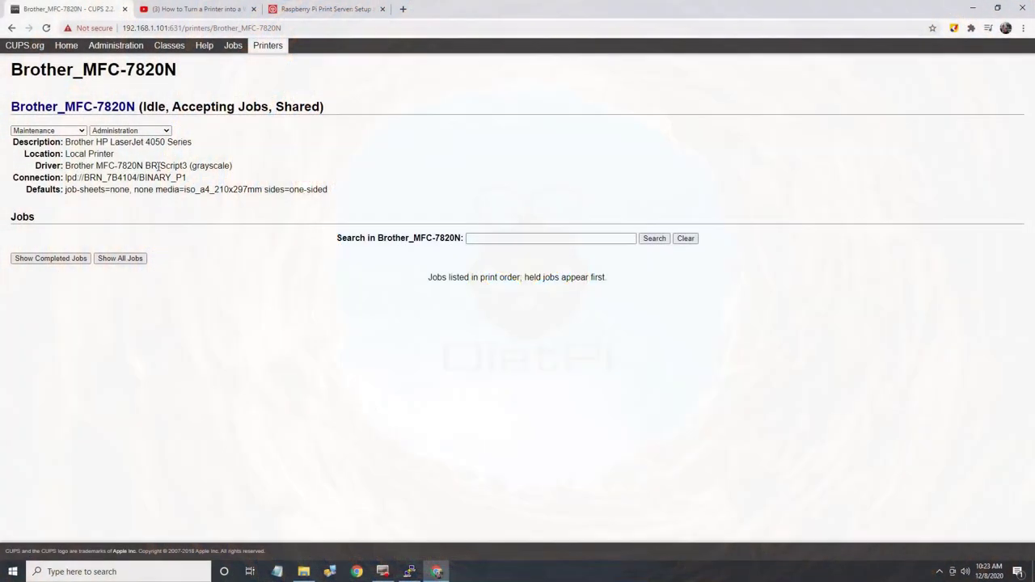
Step: Choose Print Test Page from Maintenance on the Brother_MFC-7820N CUPS page
left_click(81, 132)
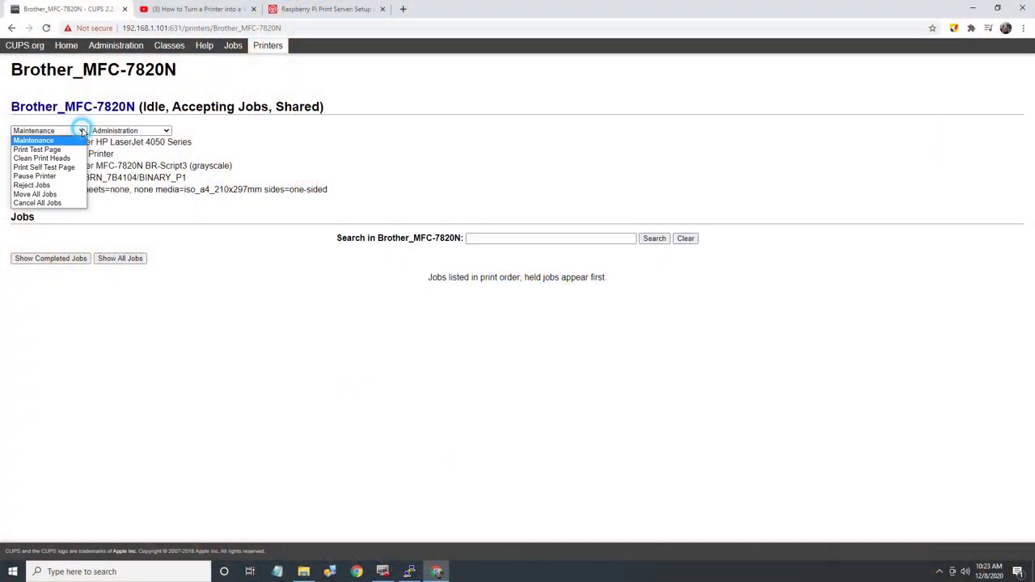
left_click(61, 151)
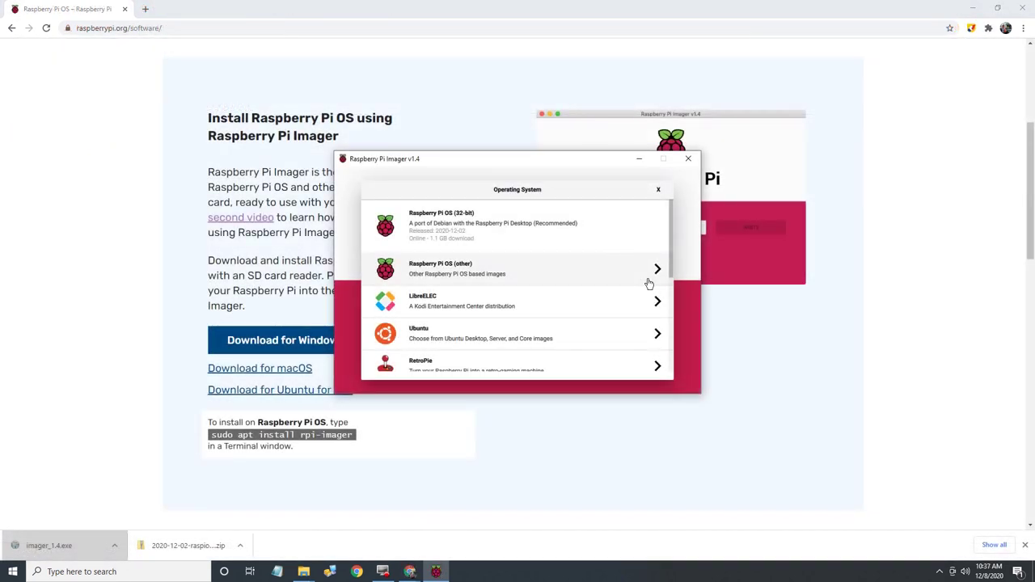
Step: Pick Raspberry Pi OS Lite (32-bit) under Raspberry Pi OS (other), then list the SD cards
left_click(658, 270)
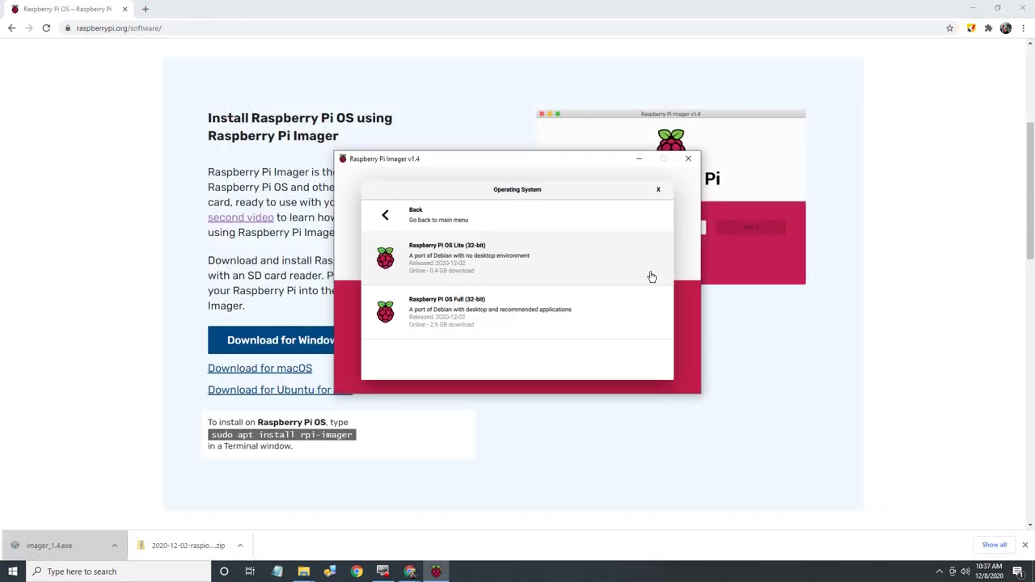
left_click(450, 269)
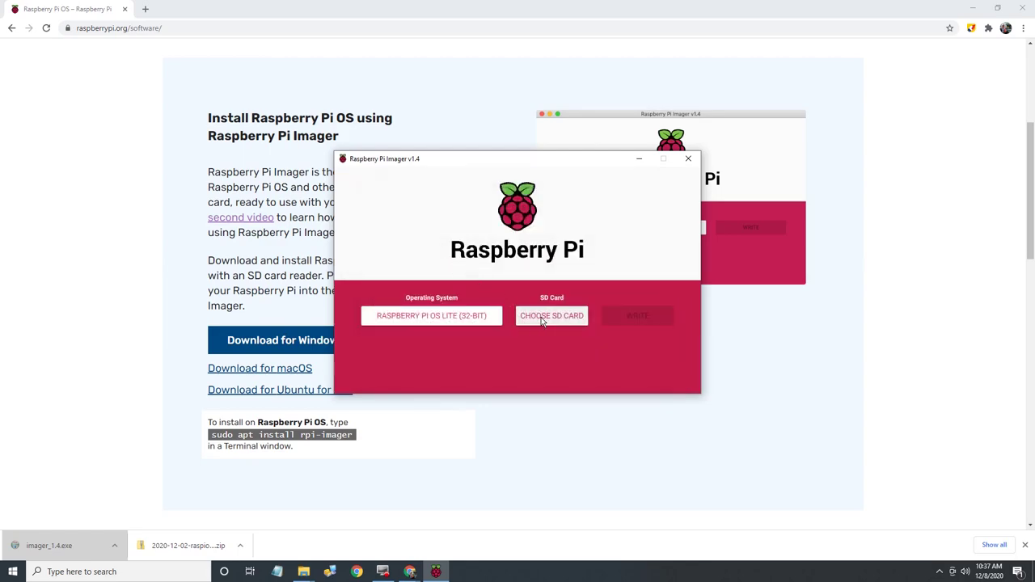
left_click(542, 316)
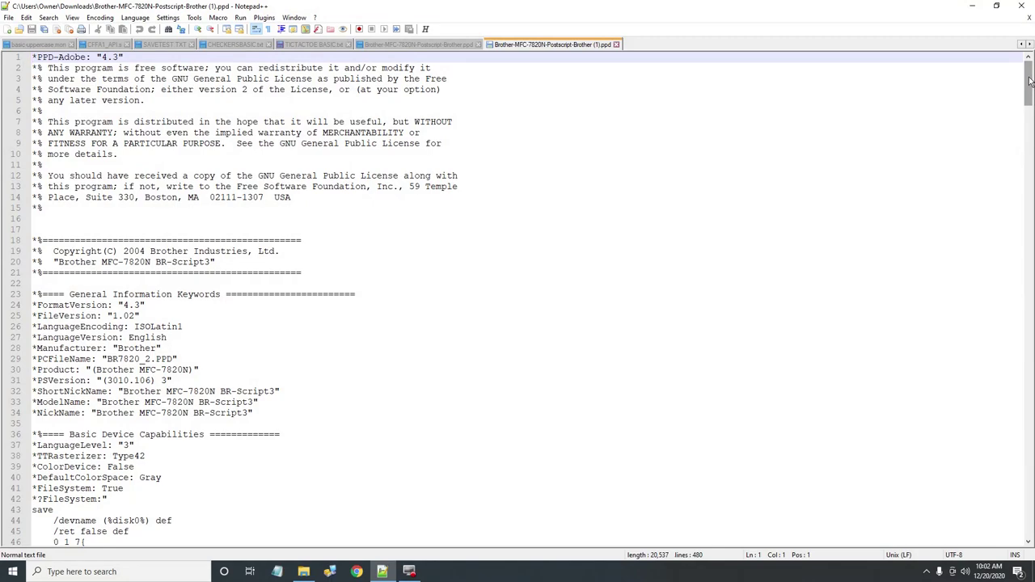
Step: Scroll to the end of the PPD file and select the *Source: "LPR" line 460
left_click_drag(1030, 81, 1023, 516)
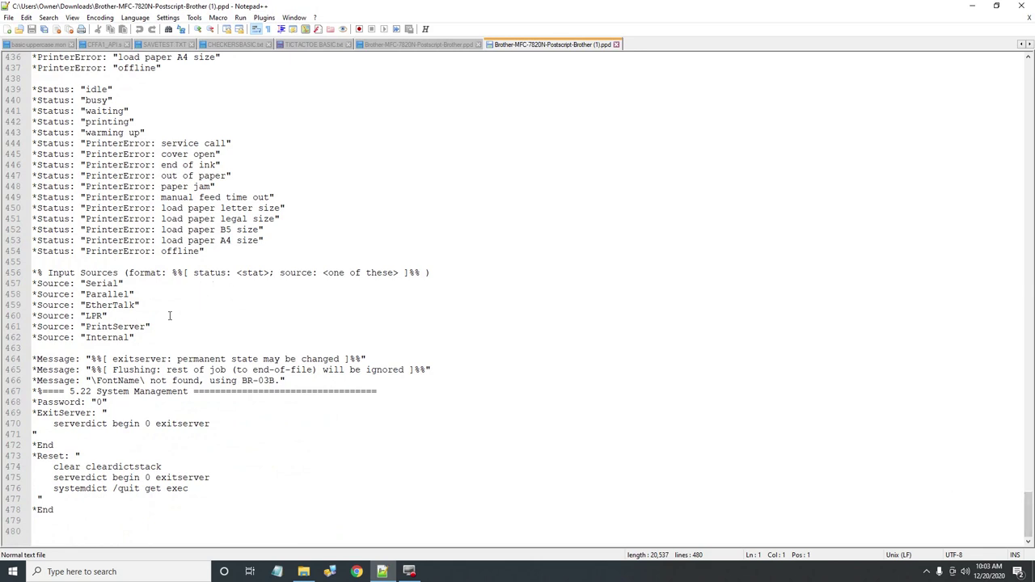
left_click_drag(132, 318, 27, 317)
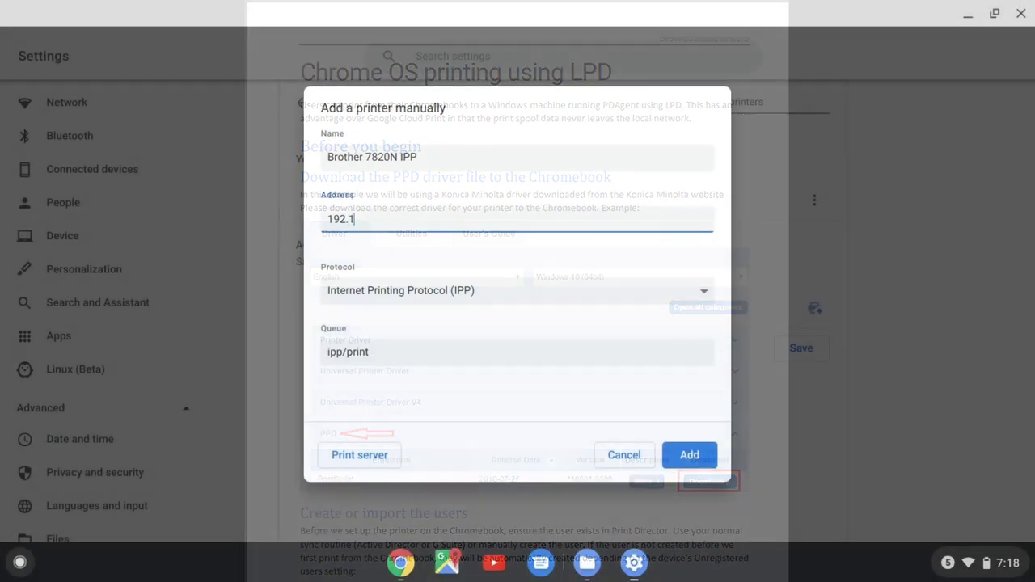
Step: Complete address 192.168.1.145 and add Brother 7820N IPP using the IPP protocol
type("68")
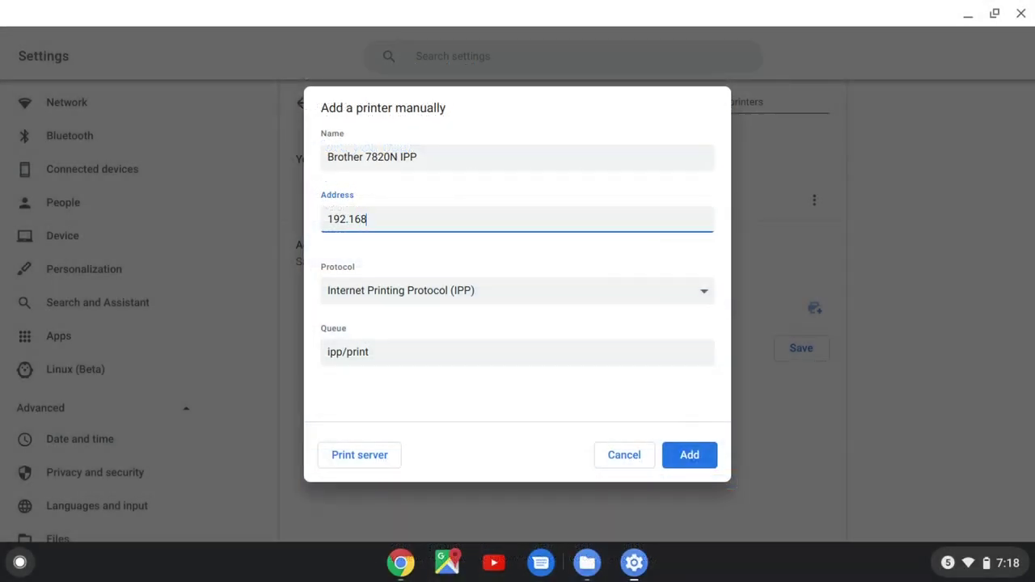
type(".1.145")
left_click(572, 455)
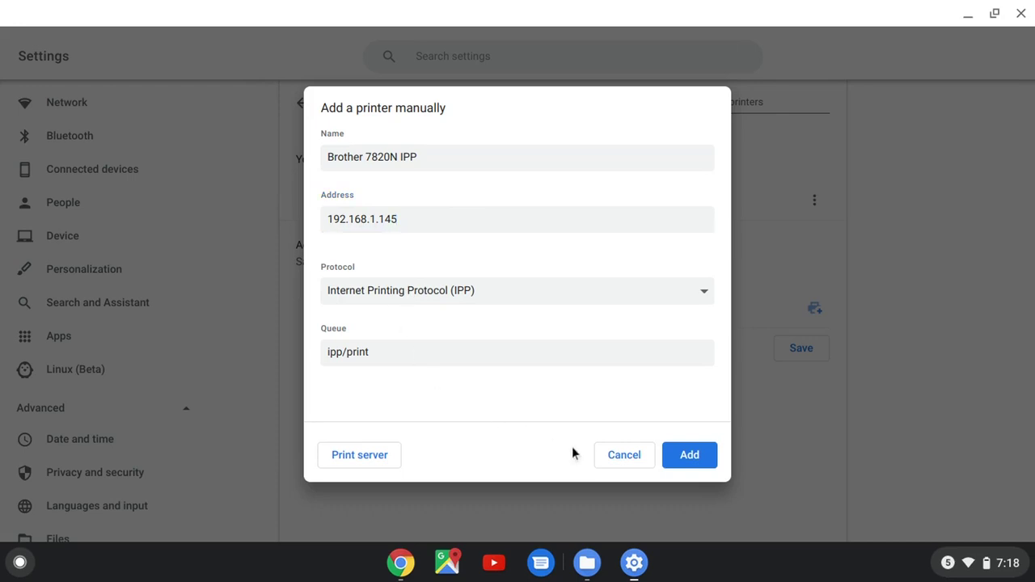
left_click(687, 458)
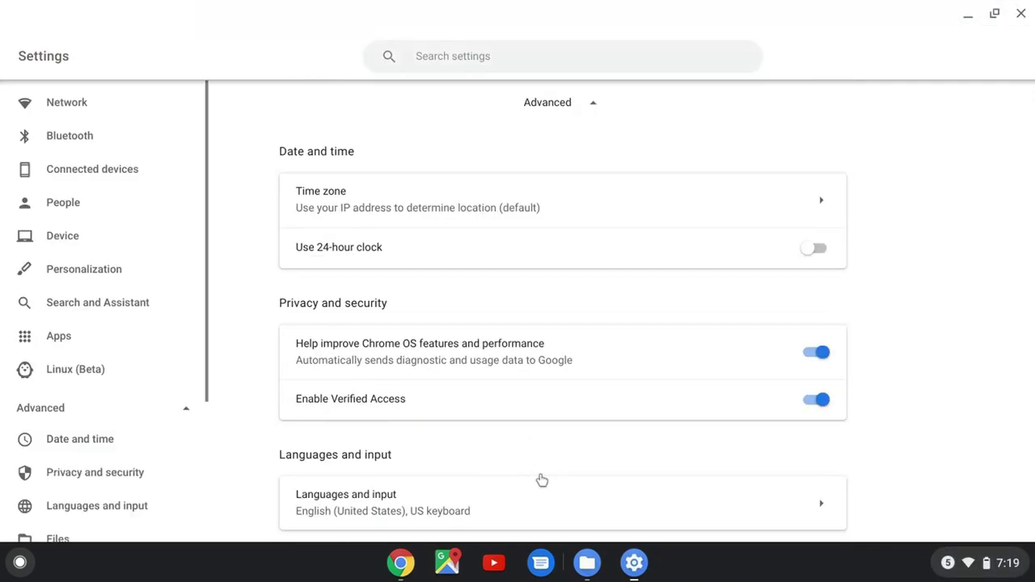
scroll(542, 480, "down", 10)
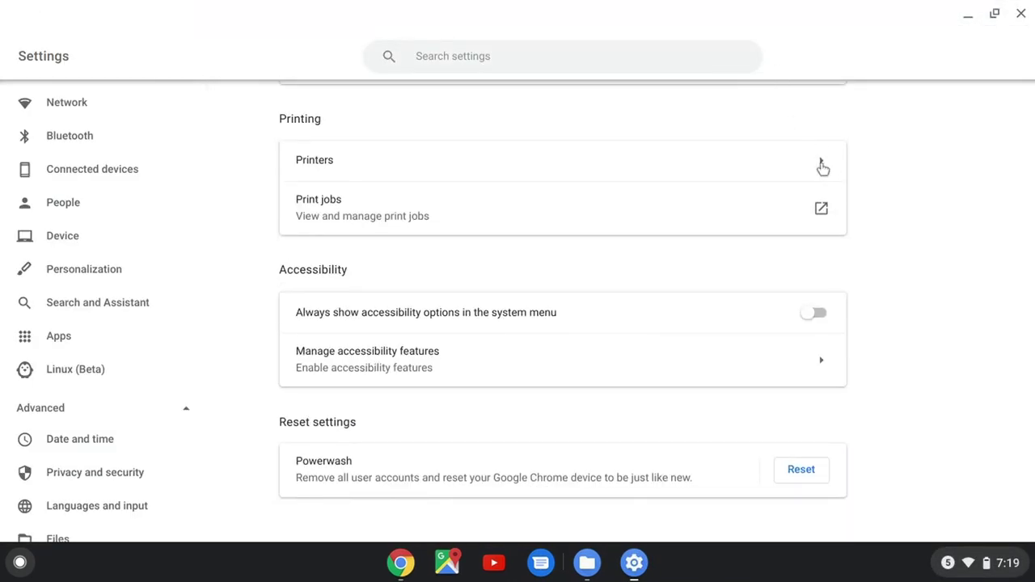
Step: Add a manual printer Brother 7820N LPD at 192.168.1.145 with the LPD protocol
left_click(822, 167)
left_click(815, 309)
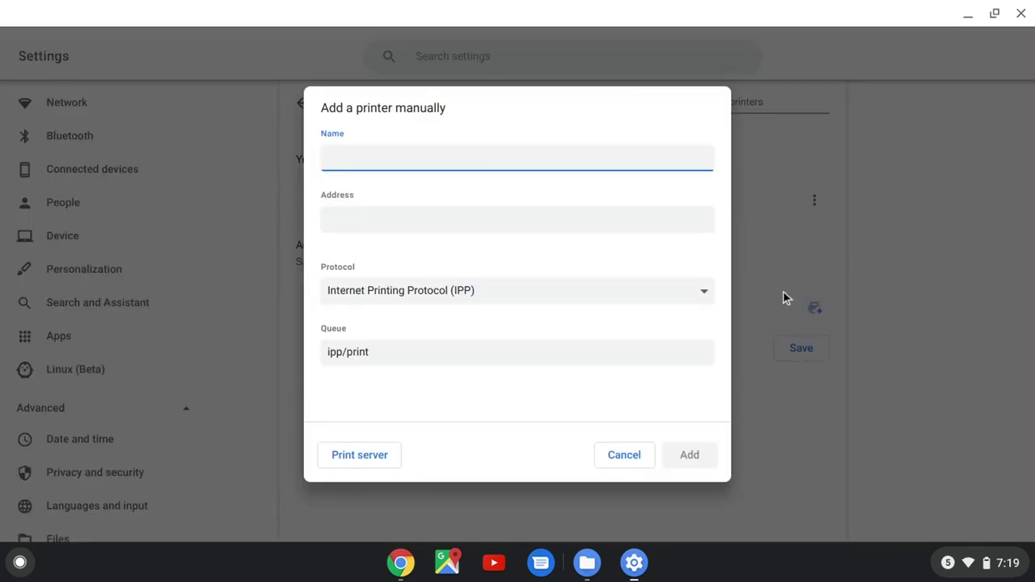
type("Brother 7820N")
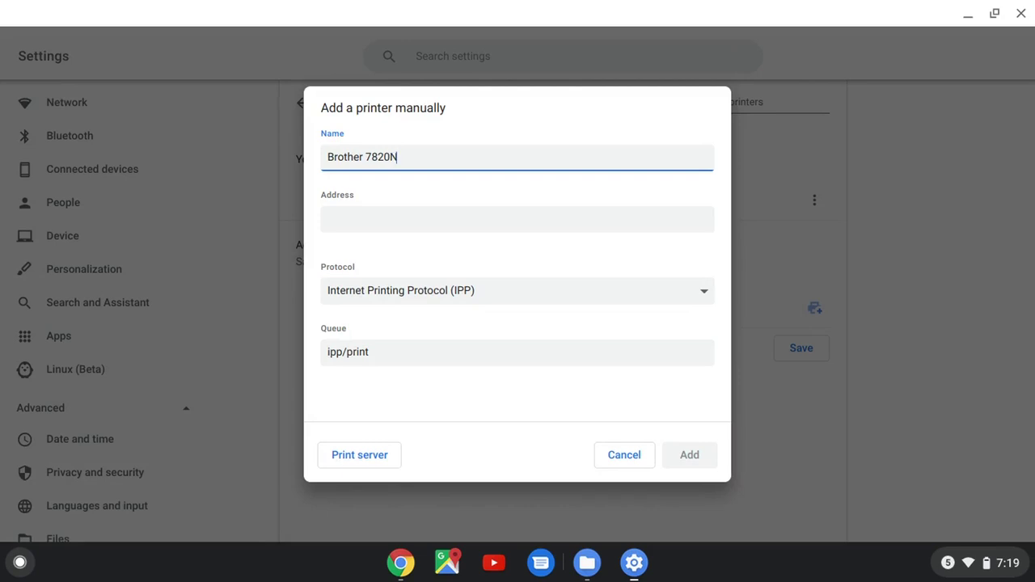
type(" LPD")
left_click(585, 226)
type("192.1")
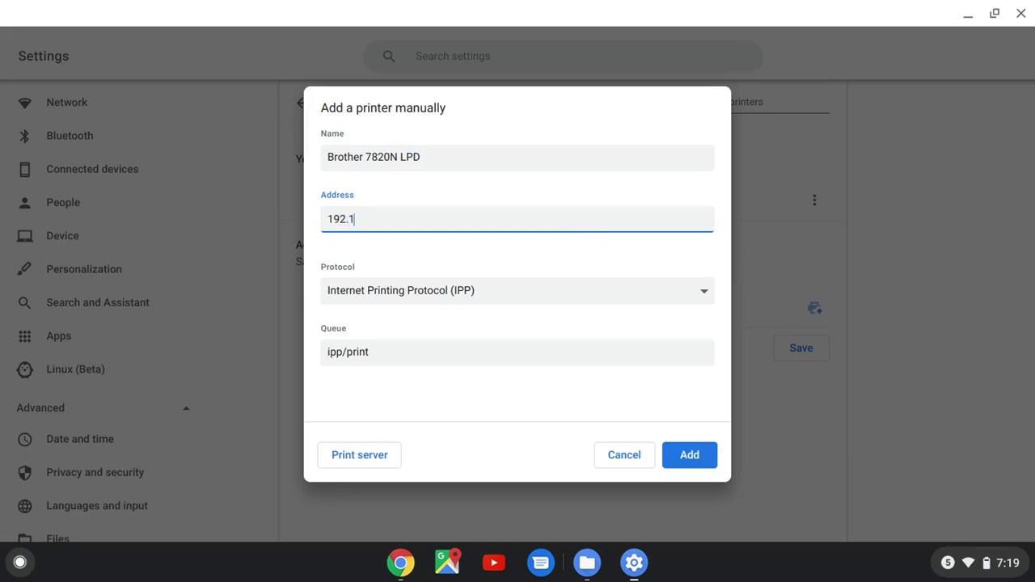
type("68.1.145")
left_click(703, 296)
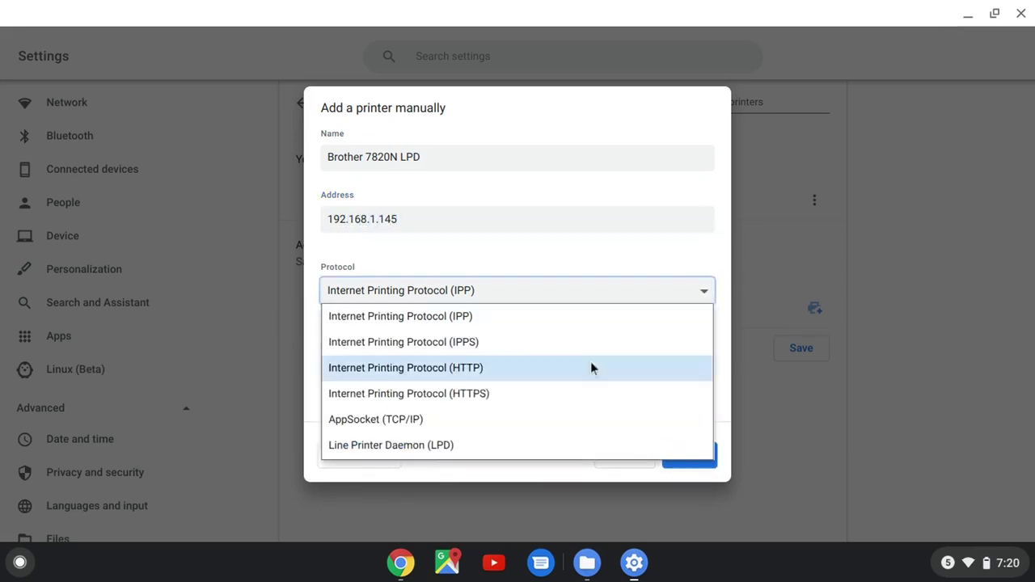
left_click(429, 447)
left_click(686, 455)
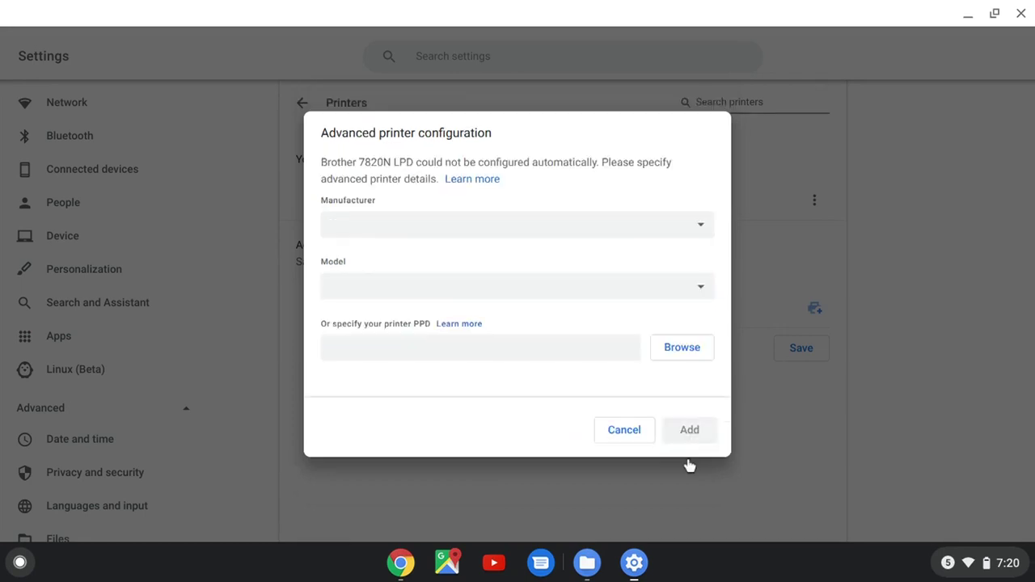
Step: Select manufacturer Brother and model MFC-7820N to finish saving the printer
left_click(702, 224)
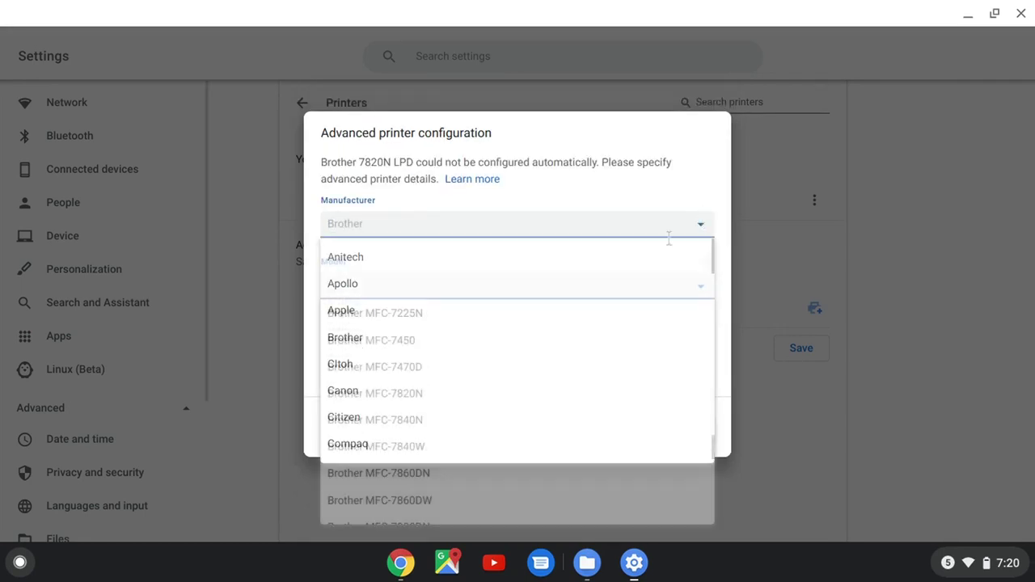
left_click(594, 286)
left_click(408, 405)
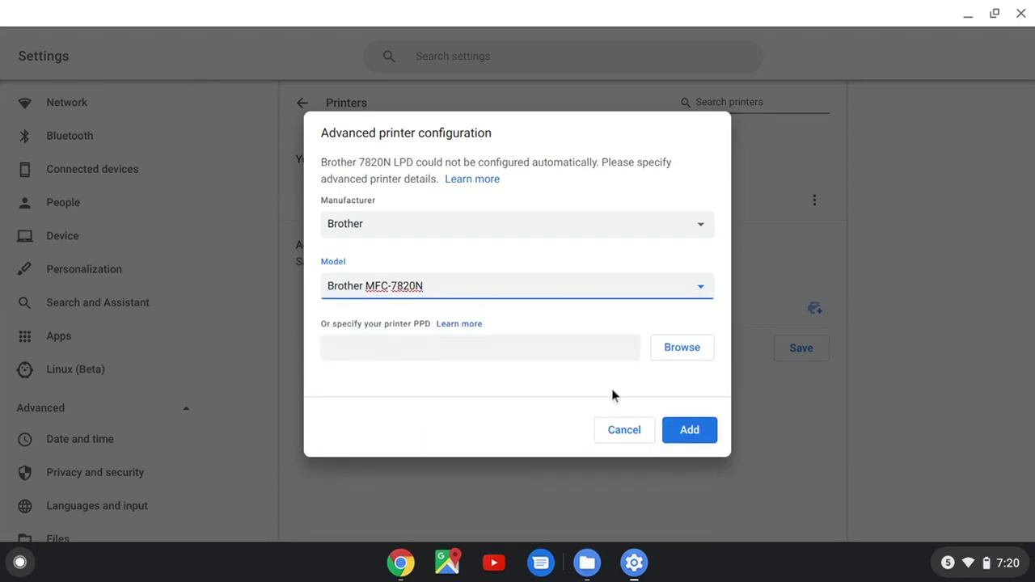
left_click(690, 429)
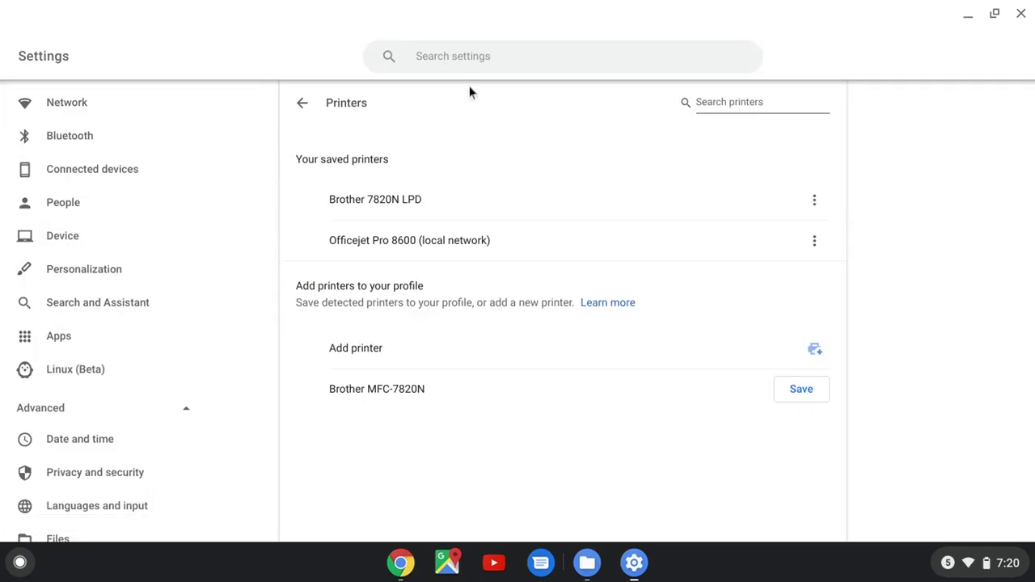
Step: Close Settings and start printing the Moen page with a custom page range of 1
left_click(1021, 14)
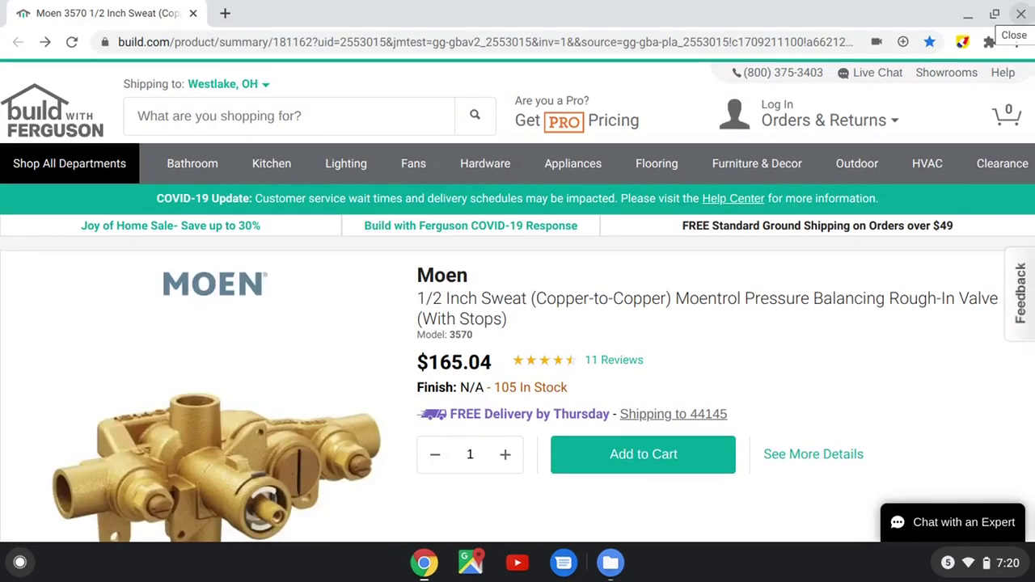
left_click(1016, 41)
left_click(795, 272)
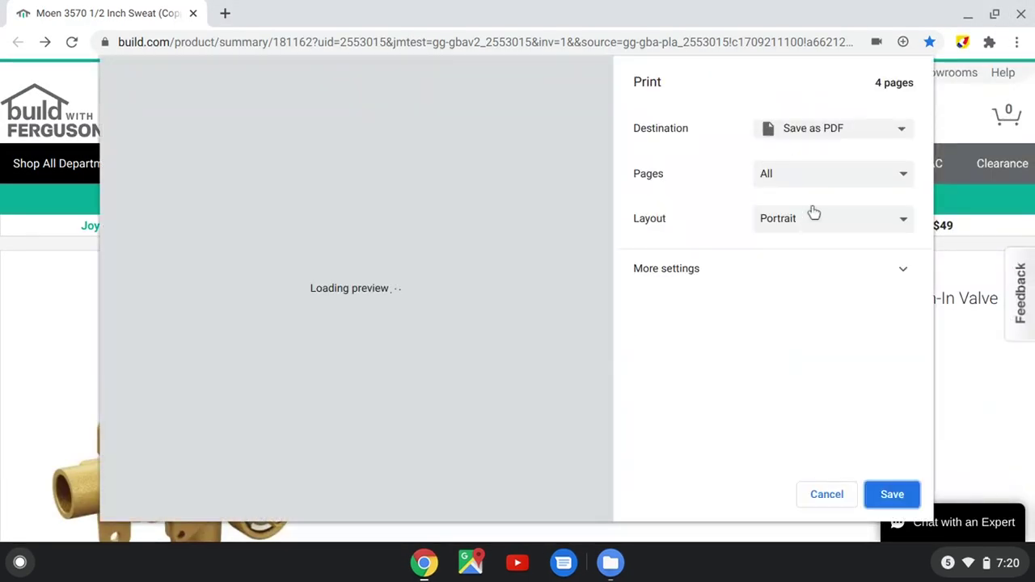
left_click(906, 178)
left_click(833, 224)
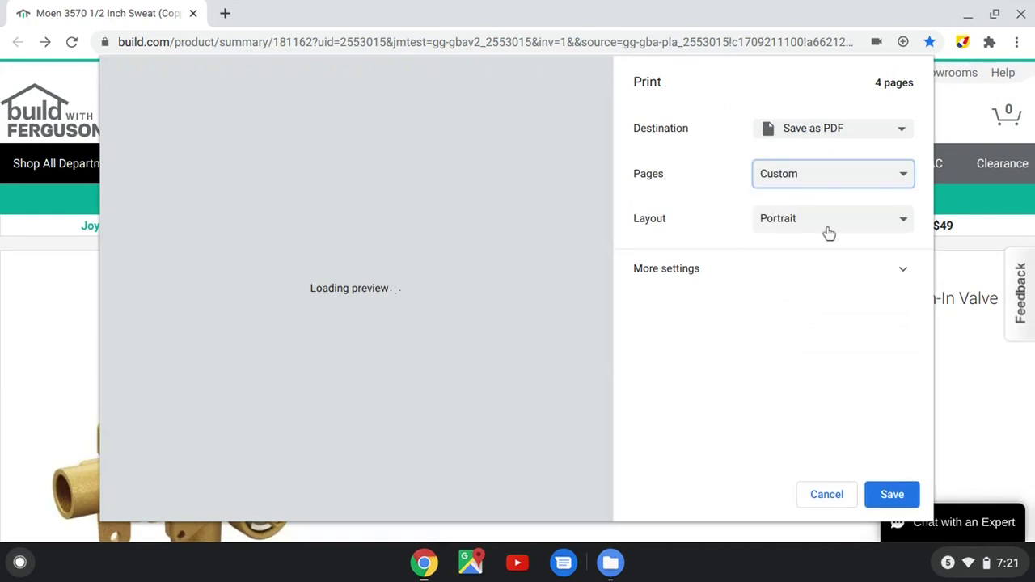
type("1")
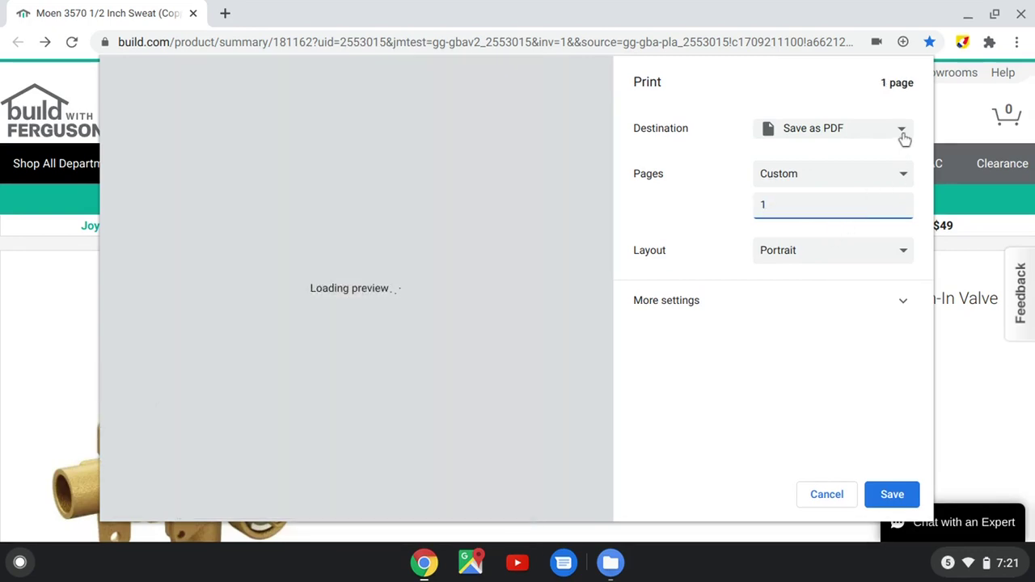
Step: Send the page to destination Brother 7820N LPD
left_click(903, 133)
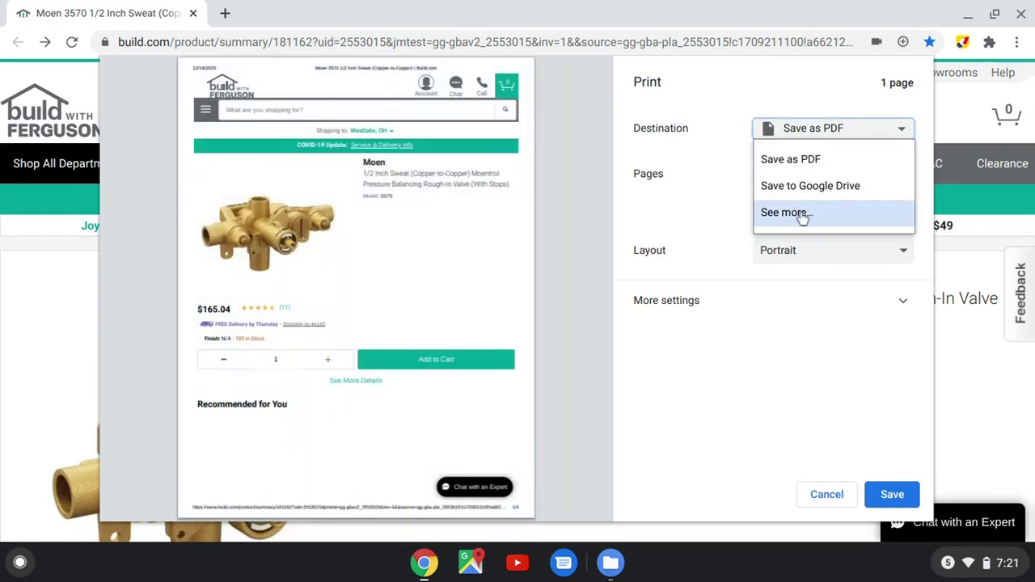
left_click(799, 213)
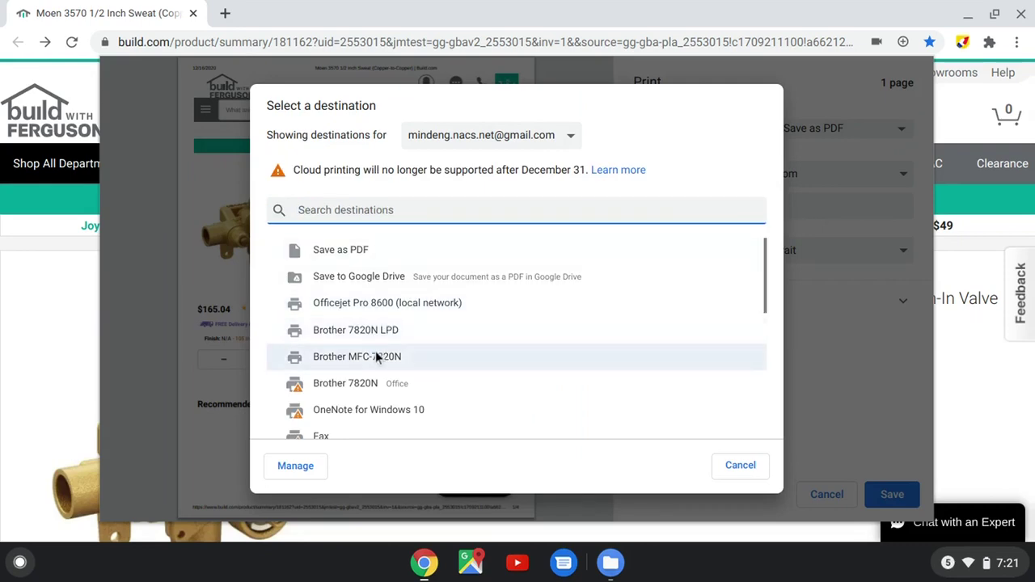
left_click(376, 329)
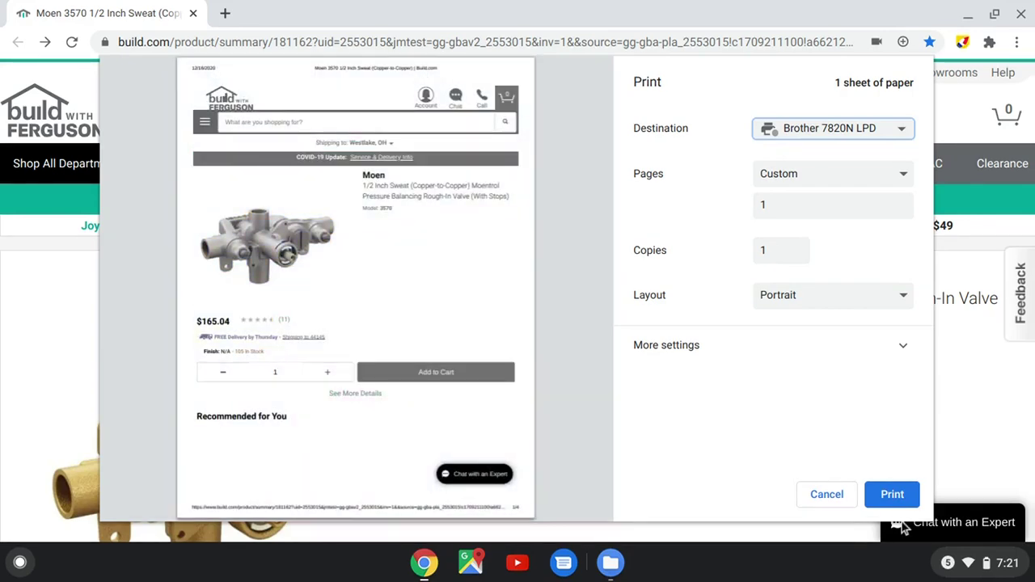
left_click(893, 495)
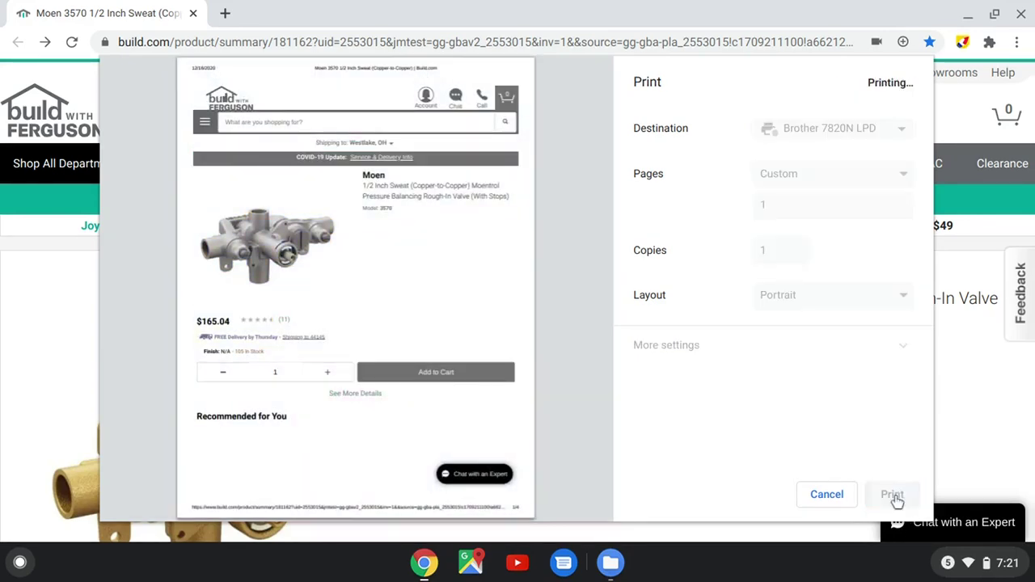